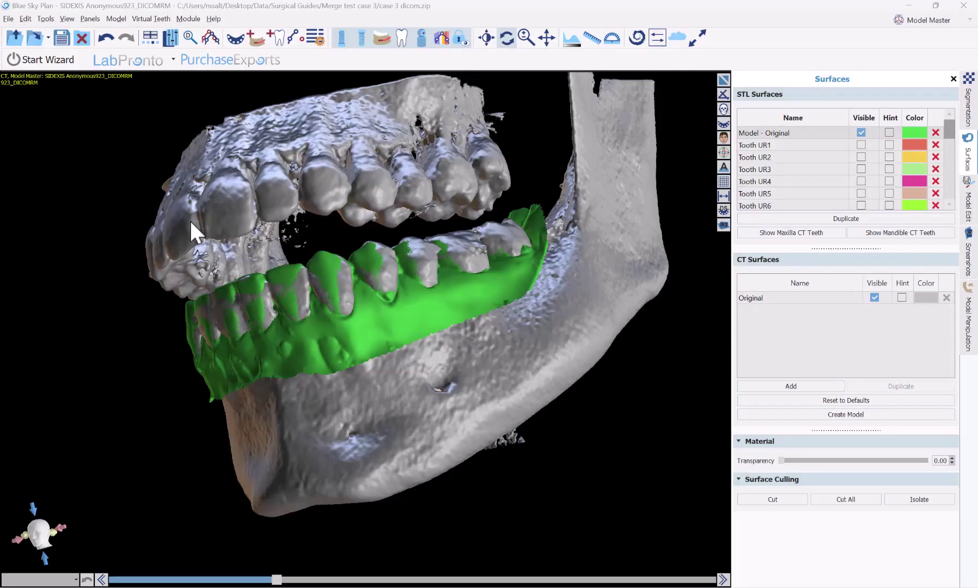
Review the mandibular scan aligned over the CT jaws and the automatic tooth segmentation options.
{"action": "left_click_drag", "start_coordinate": [138, 241], "coordinate": [226, 266]}
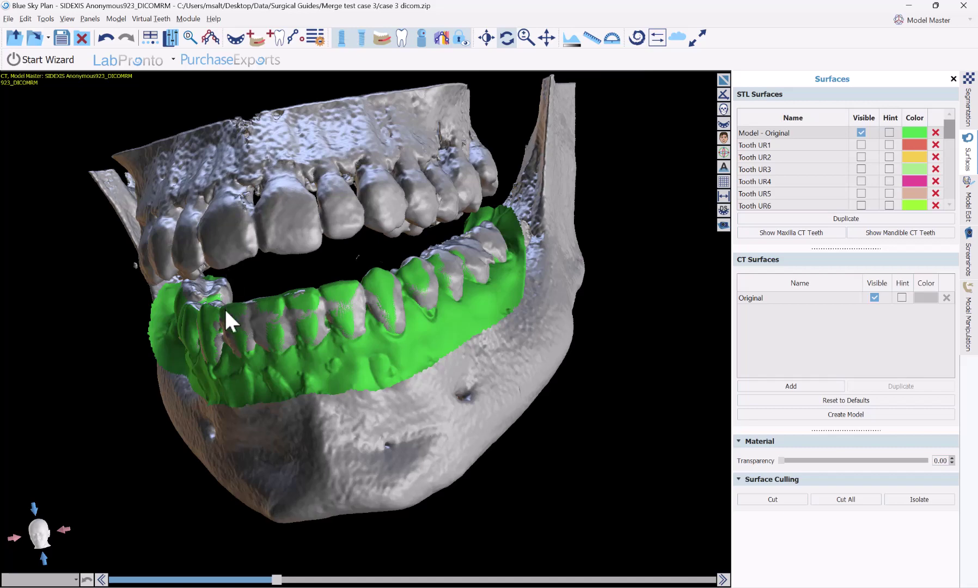
{"action": "left_click_drag", "start_coordinate": [306, 464], "coordinate": [334, 473]}
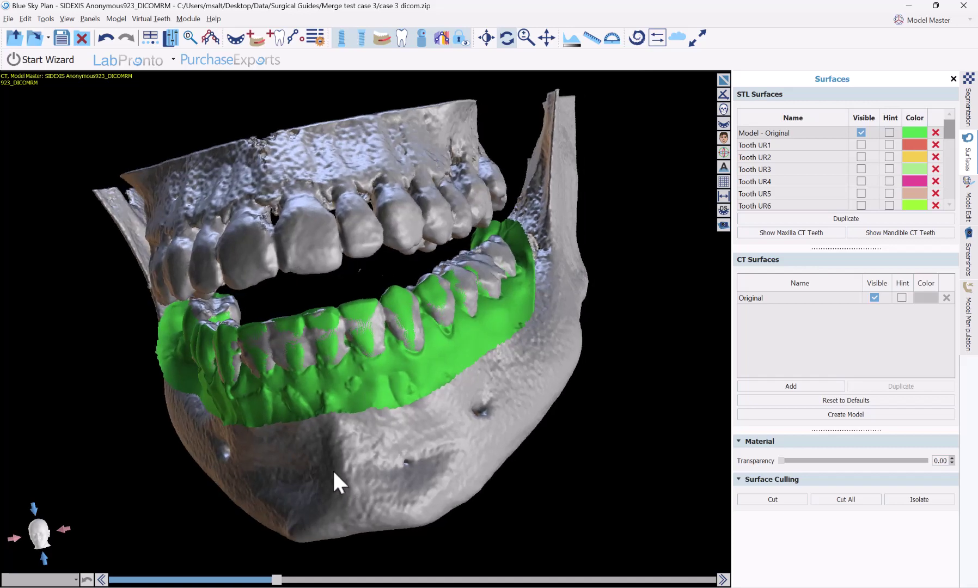
{"action": "left_click_drag", "start_coordinate": [334, 473], "coordinate": [386, 447]}
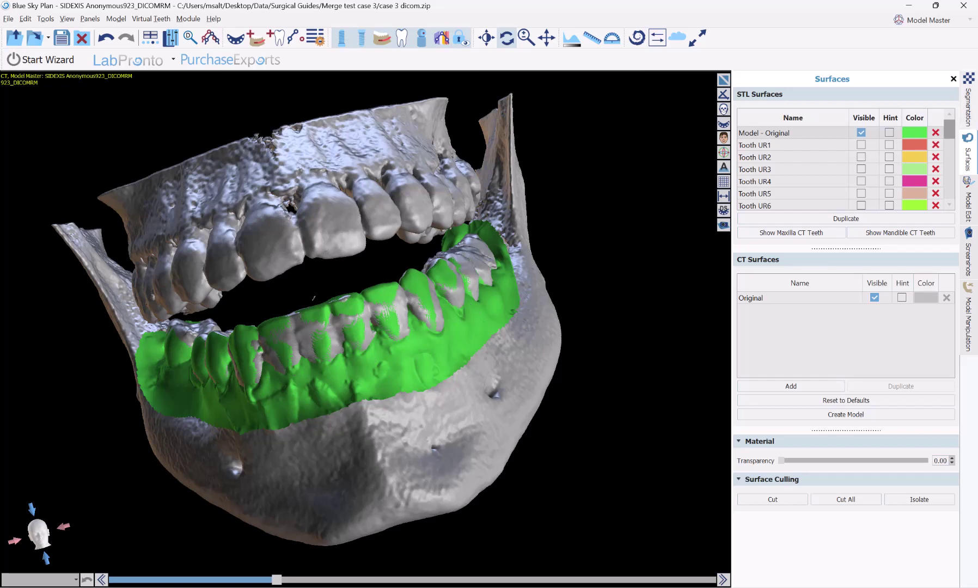
{"action": "left_click", "coordinate": [971, 116]}
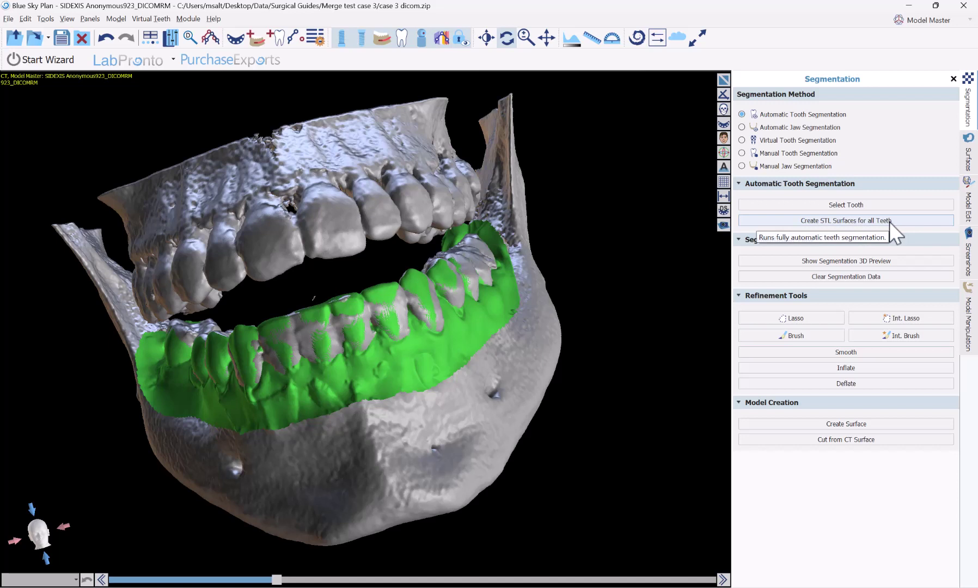
Show all STL surfaces, including every segmented tooth, and hide the original CT surface.
{"action": "left_click", "coordinate": [968, 159]}
{"action": "left_click", "coordinate": [879, 142]}
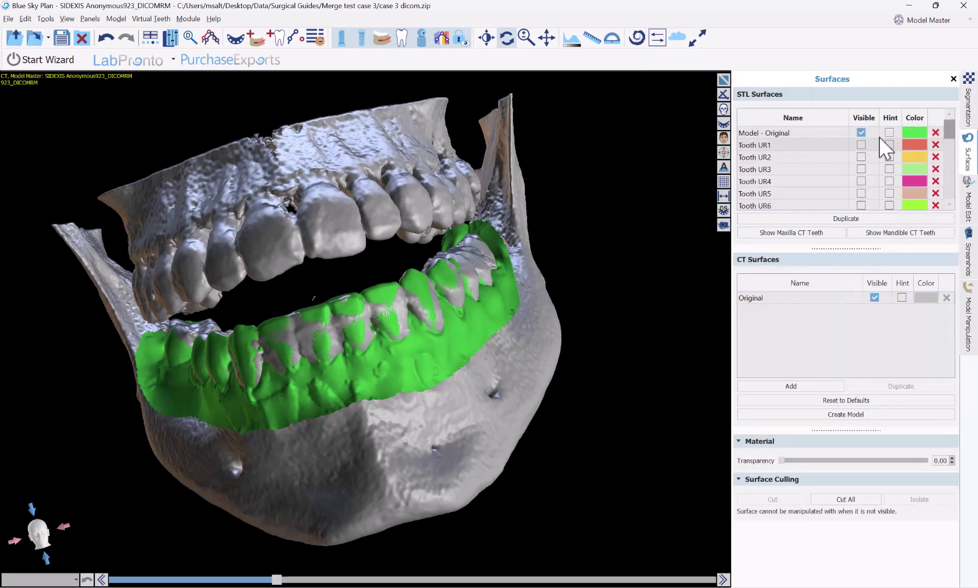
{"action": "left_click", "coordinate": [864, 117]}
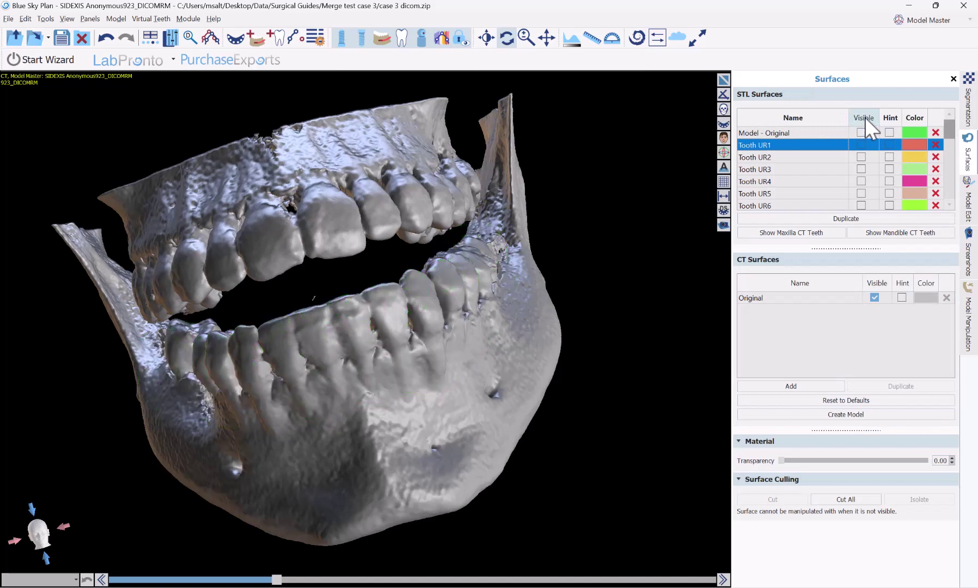
{"action": "left_click", "coordinate": [865, 118]}
{"action": "left_click", "coordinate": [874, 298]}
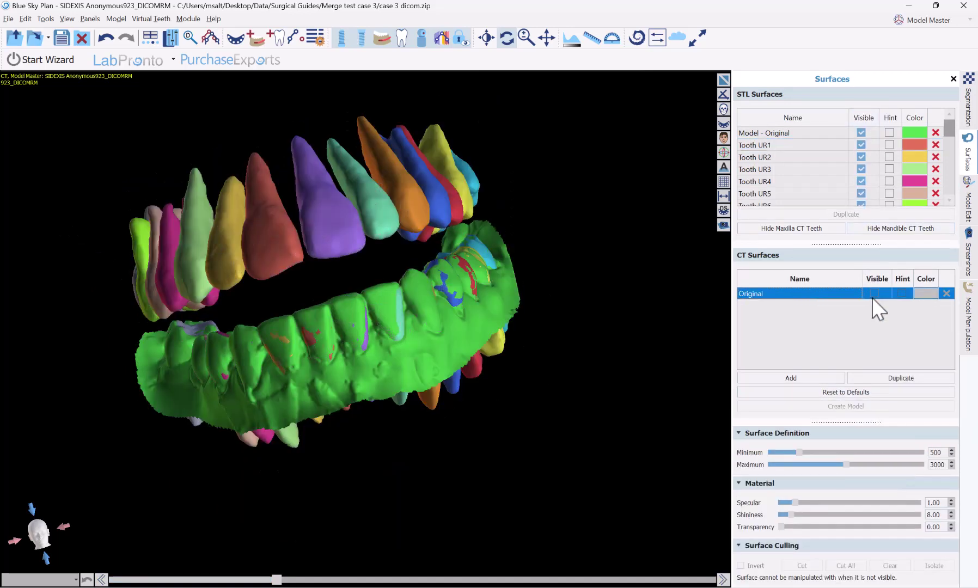
{"action": "left_click_drag", "start_coordinate": [565, 383], "coordinate": [479, 381]}
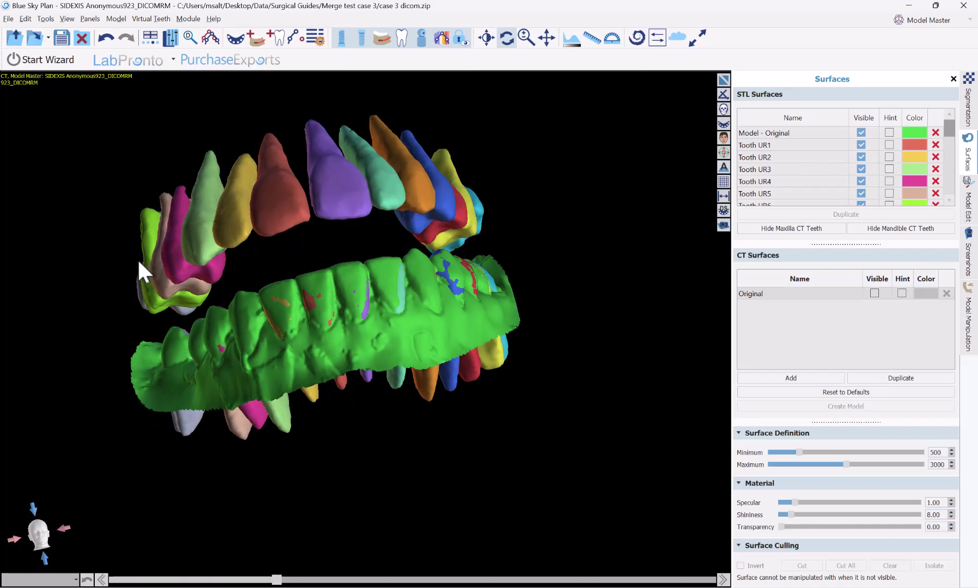
{"action": "left_click", "coordinate": [875, 293]}
{"action": "left_click", "coordinate": [875, 296]}
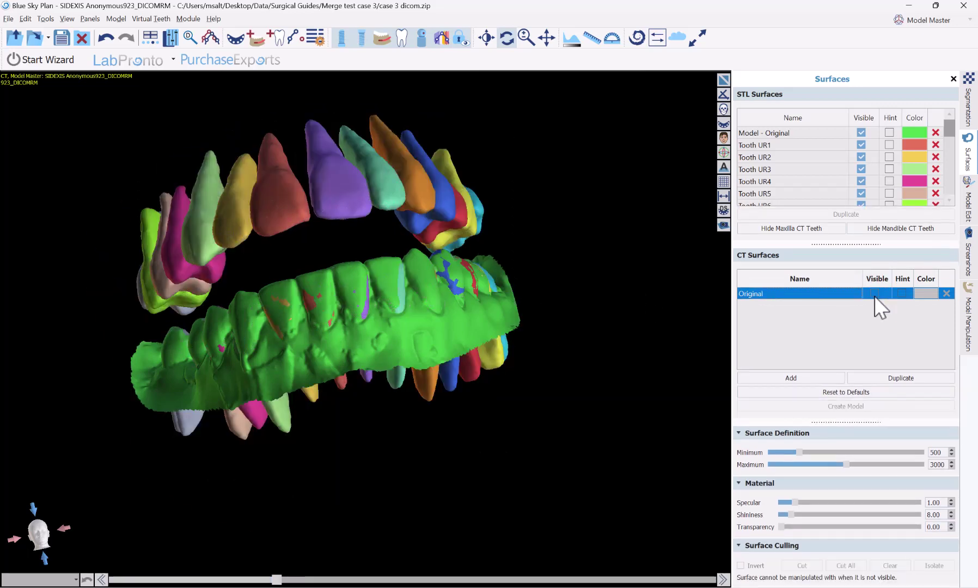
{"action": "scroll", "coordinate": [939, 133], "scroll_direction": "down", "scroll_amount": 1}
{"action": "mouse_move", "coordinate": [952, 131]}
{"action": "left_mouse_down"}
{"action": "mouse_move", "coordinate": [951, 207]}
{"action": "mouse_move", "coordinate": [944, 116]}
{"action": "left_mouse_up"}
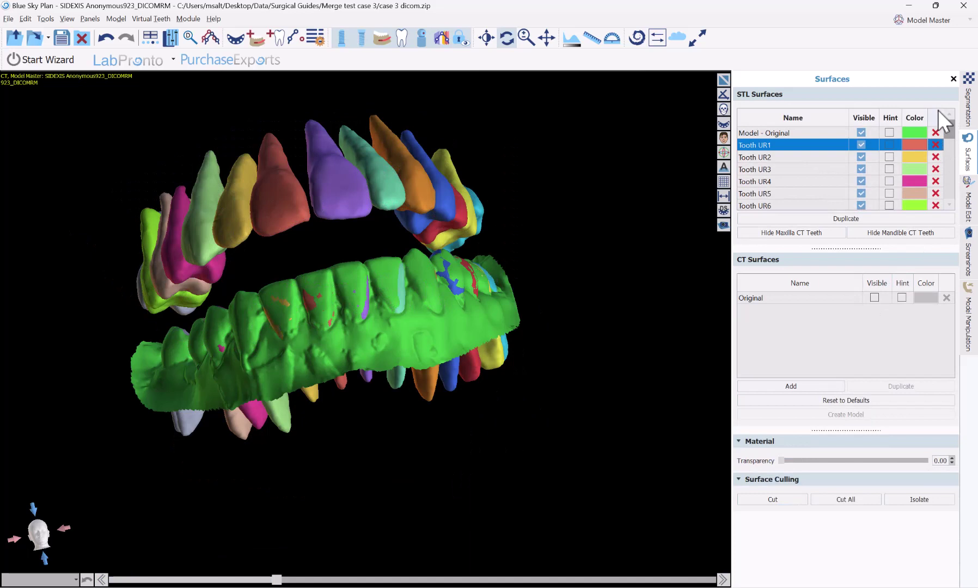
Select the Model - Original scan surface and bring up the model manipulation tools for it.
{"action": "left_click", "coordinate": [819, 133]}
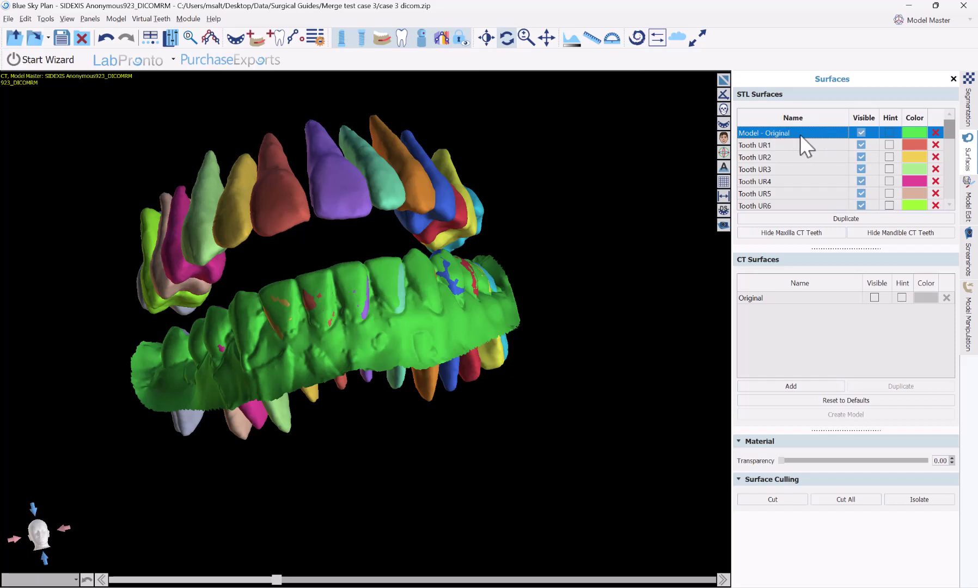
{"action": "left_click", "coordinate": [970, 210]}
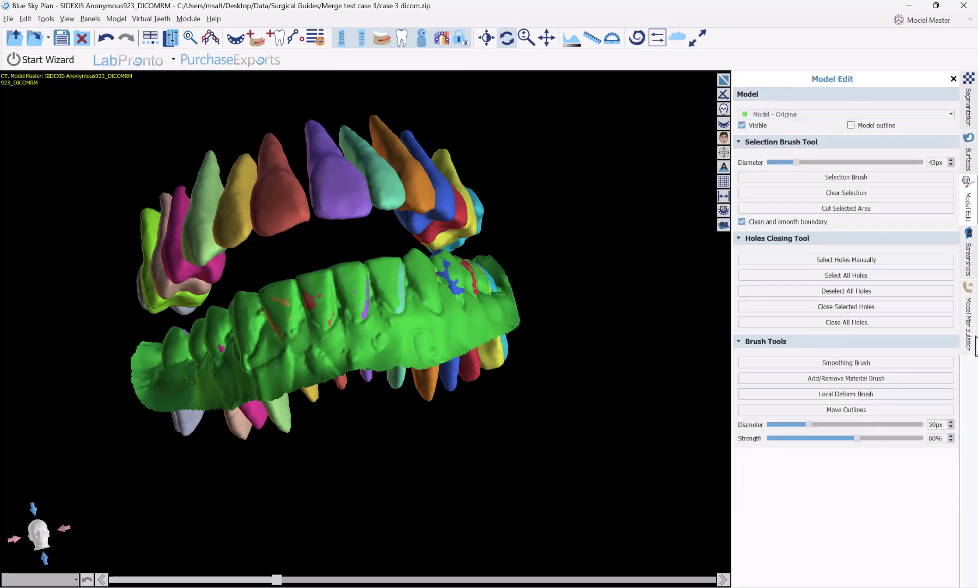
{"action": "left_click", "coordinate": [972, 338]}
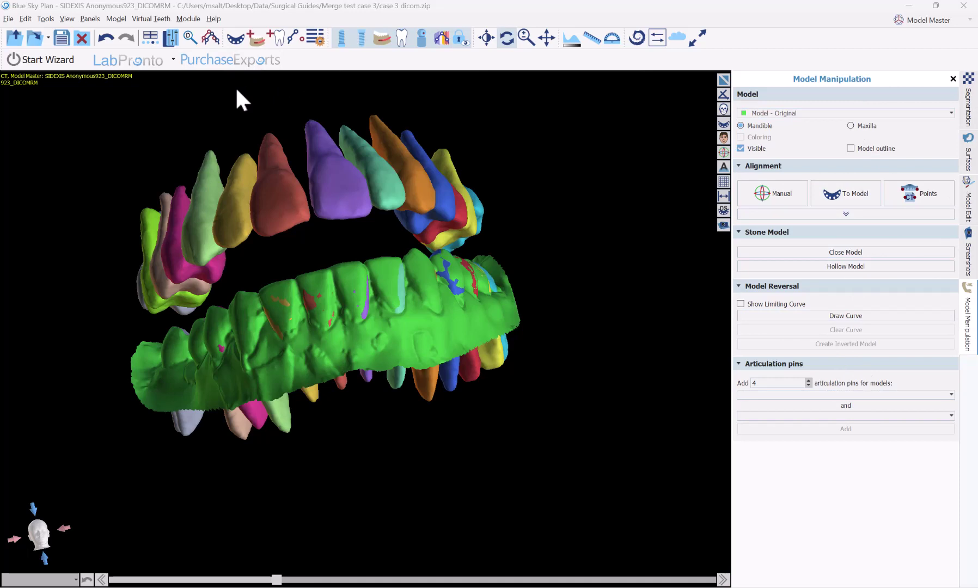
{"action": "left_click", "coordinate": [90, 18]}
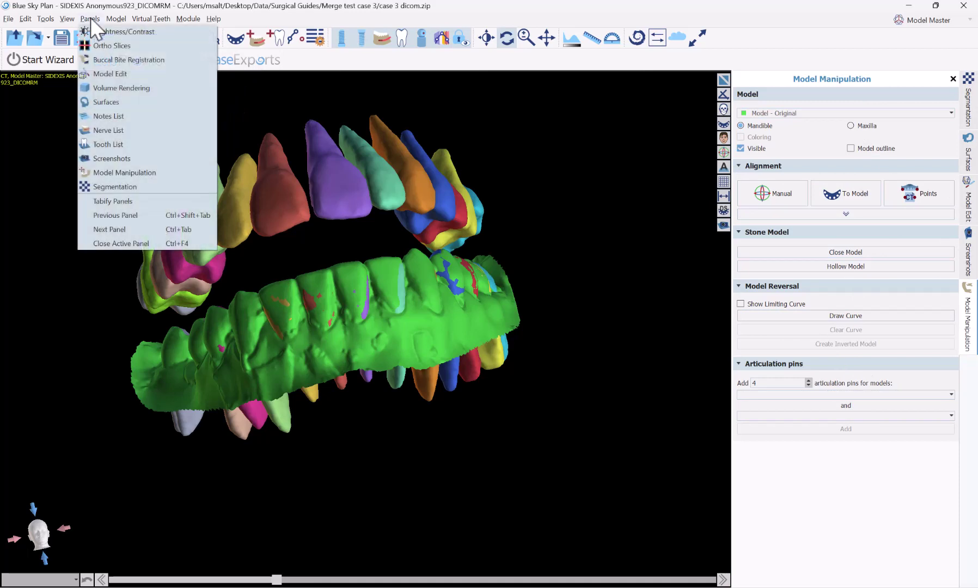
{"action": "left_click", "coordinate": [91, 17]}
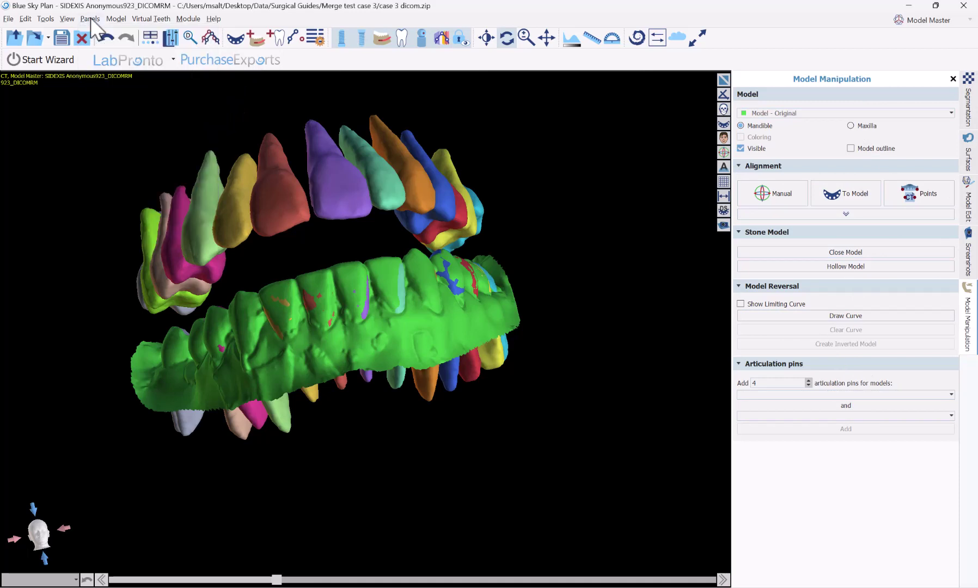
{"action": "left_click", "coordinate": [173, 39]}
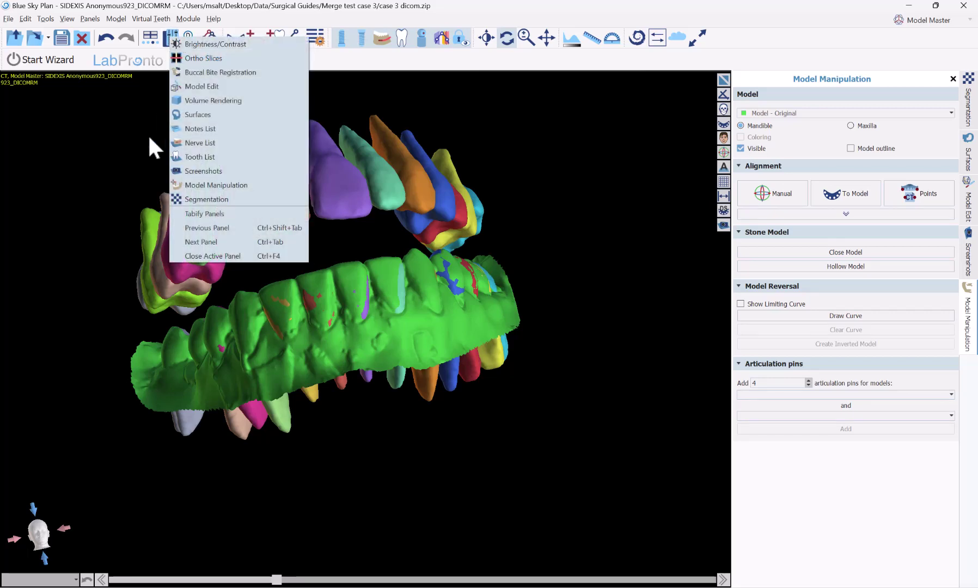
{"action": "left_click", "coordinate": [130, 158]}
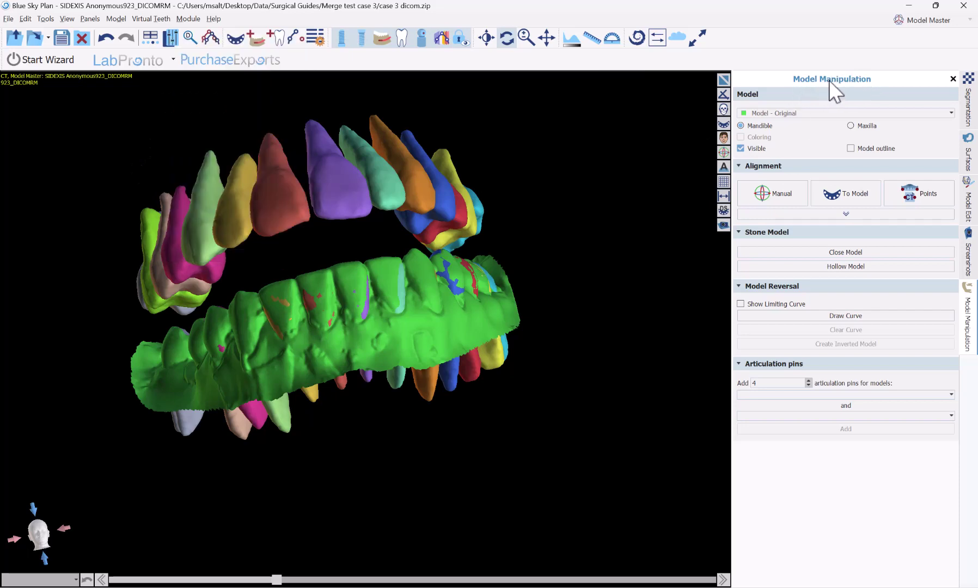
Create a closed stone model from the Model - Original mandibular scan.
{"action": "left_click", "coordinate": [830, 114]}
{"action": "left_click", "coordinate": [830, 115]}
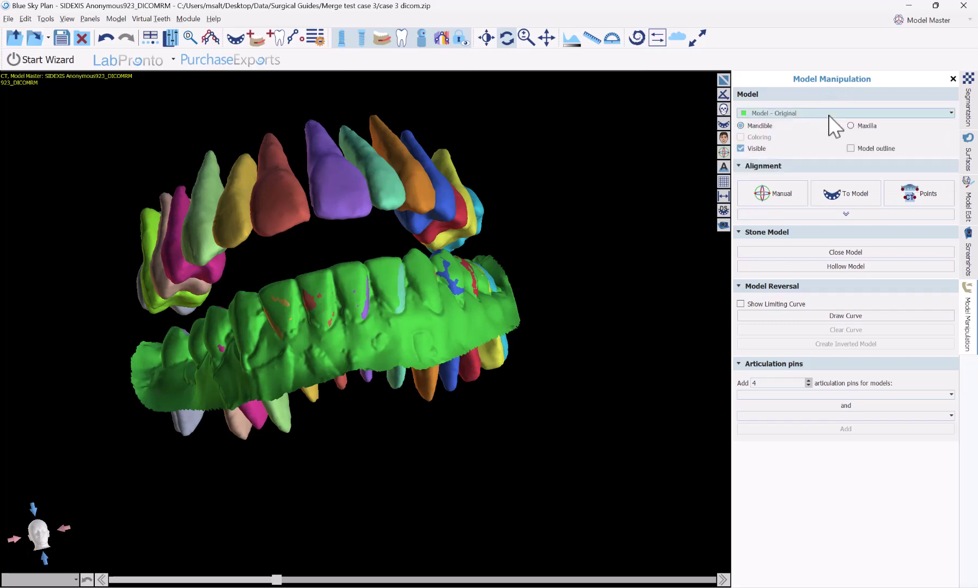
{"action": "left_click", "coordinate": [867, 253]}
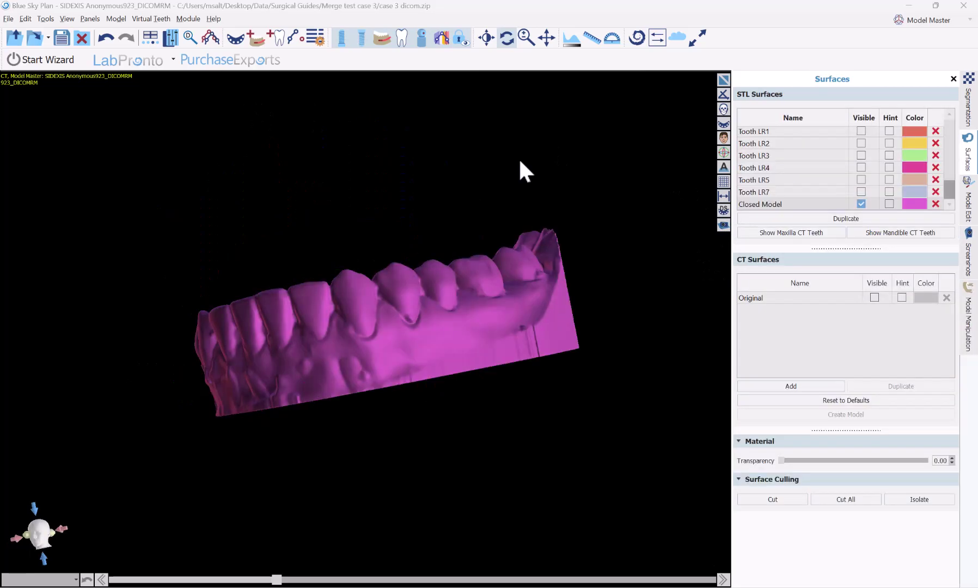
{"action": "left_click_drag", "start_coordinate": [316, 216], "coordinate": [350, 326]}
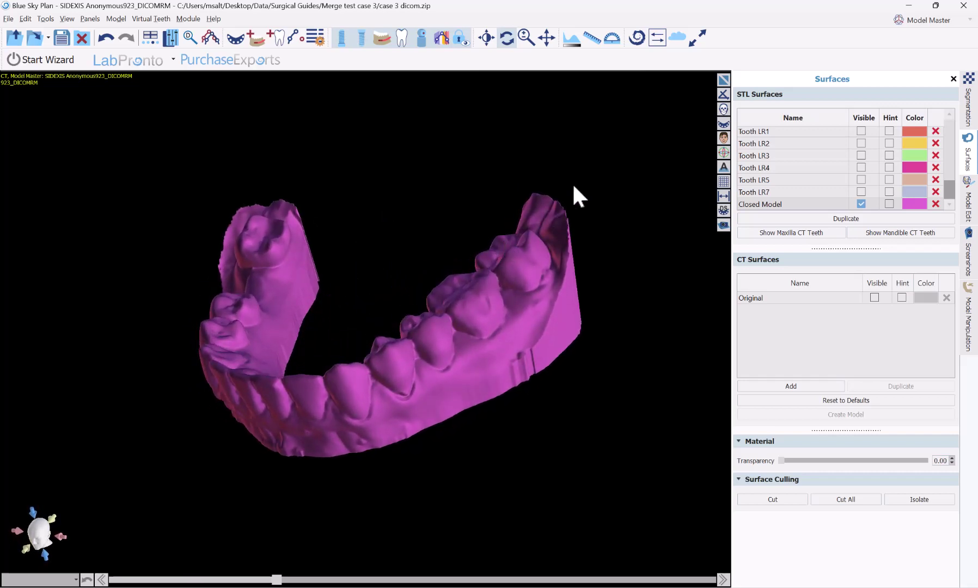
Switch to the Crown and Bridge module and bring up its Boolean operations for teeth.
{"action": "left_click", "coordinate": [919, 21]}
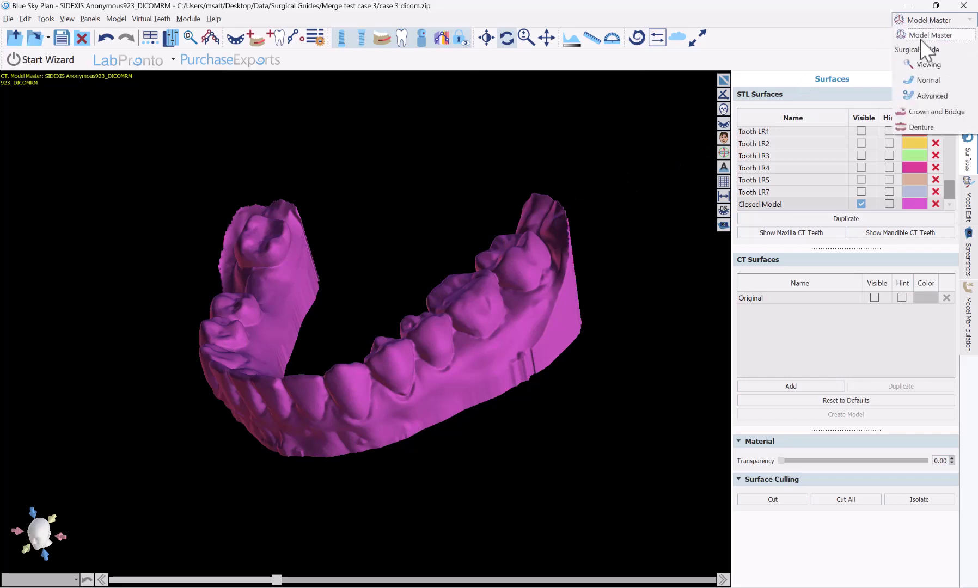
{"action": "left_click", "coordinate": [920, 114]}
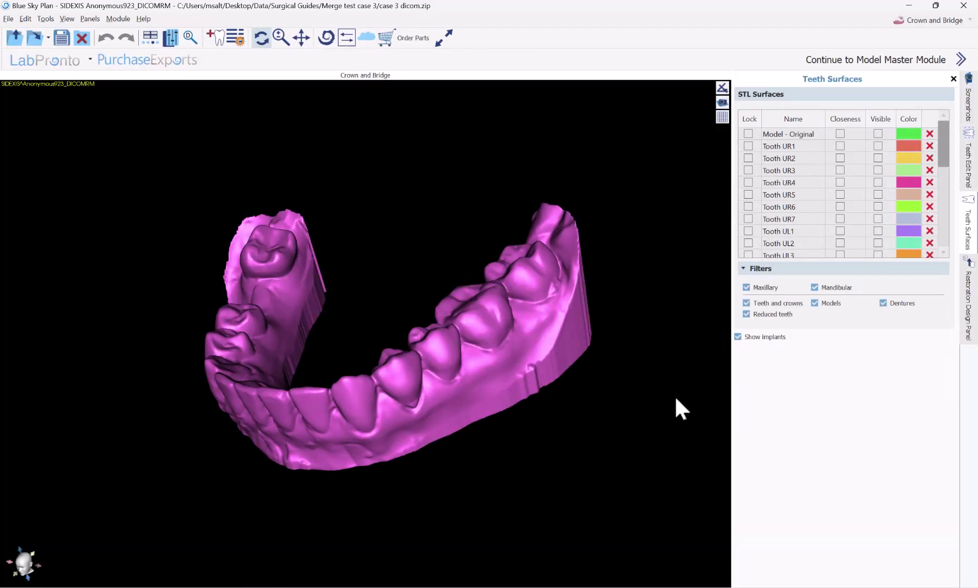
{"action": "left_click", "coordinate": [971, 176]}
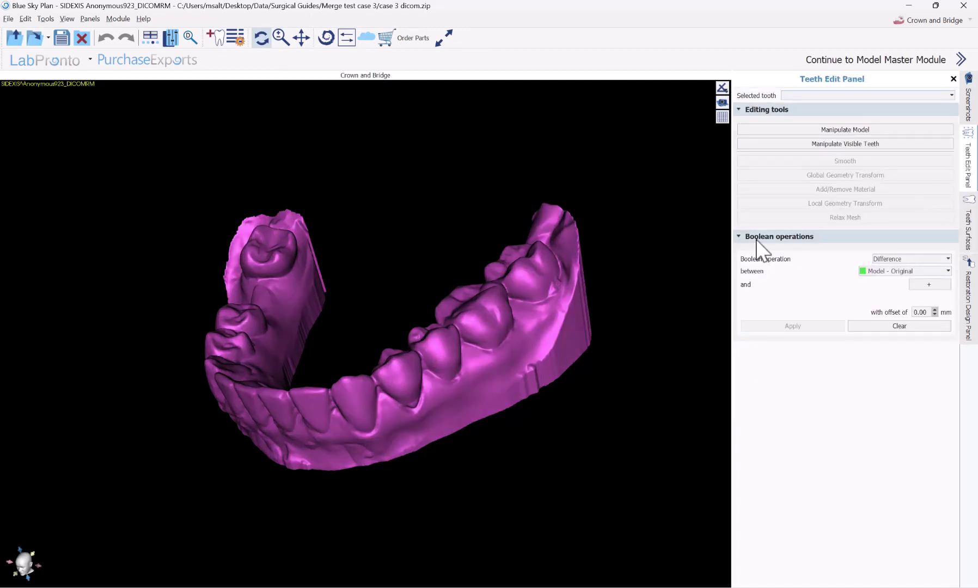
{"action": "left_click", "coordinate": [739, 237]}
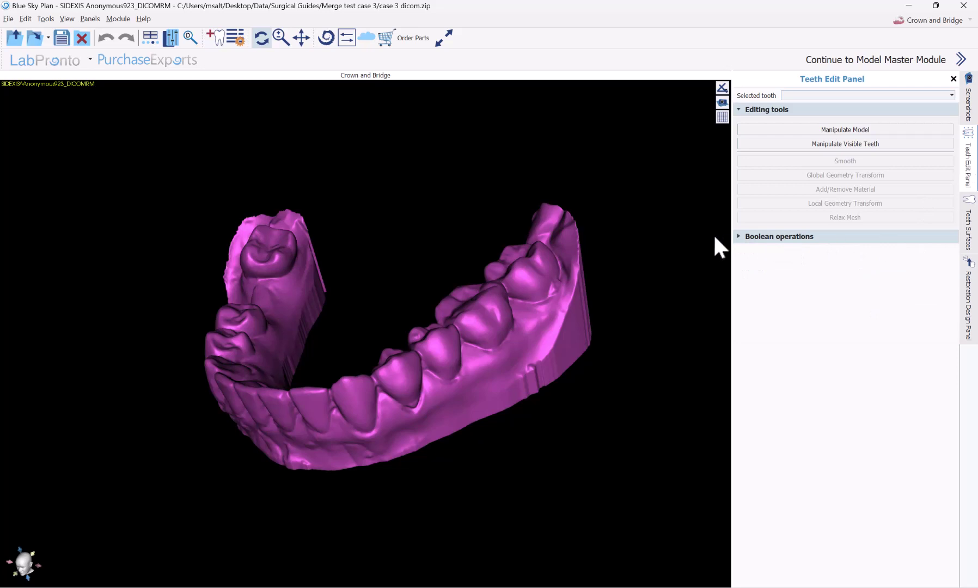
{"action": "left_click", "coordinate": [739, 237]}
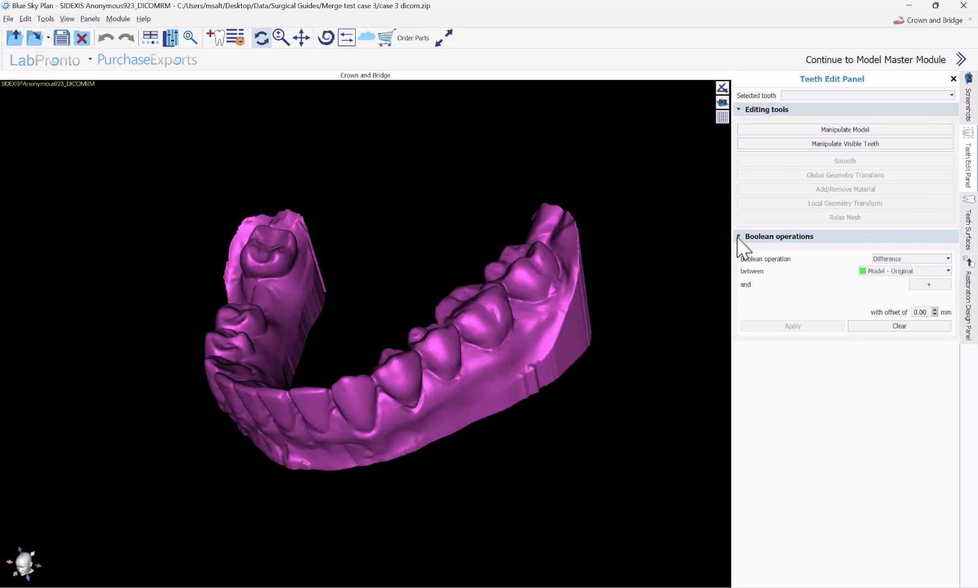
Set the Boolean operation to Difference with Closed Model as the base object.
{"action": "left_click", "coordinate": [900, 259]}
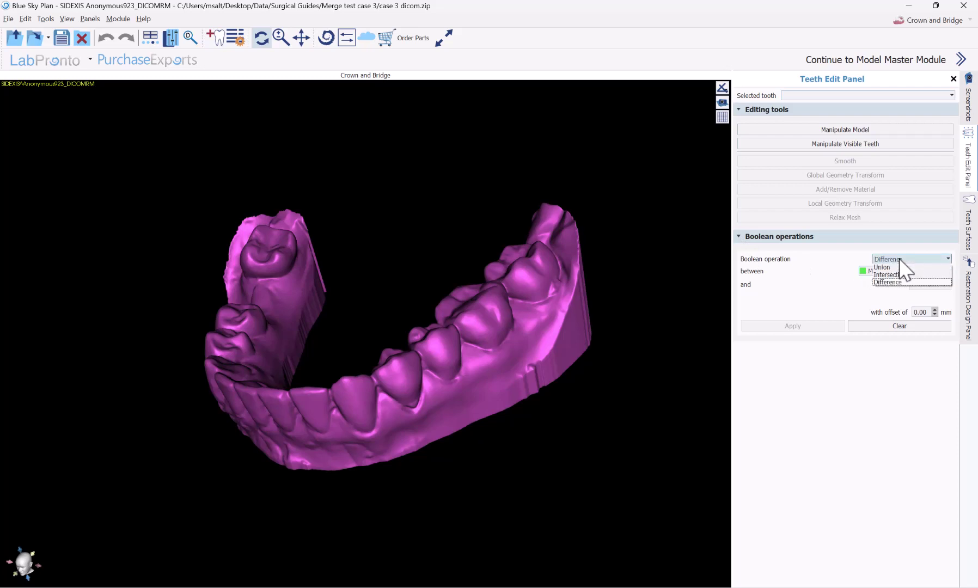
{"action": "left_click", "coordinate": [894, 282]}
{"action": "left_click", "coordinate": [891, 271]}
{"action": "scroll", "coordinate": [892, 297], "scroll_direction": "down", "scroll_amount": 5}
{"action": "left_click", "coordinate": [897, 347]}
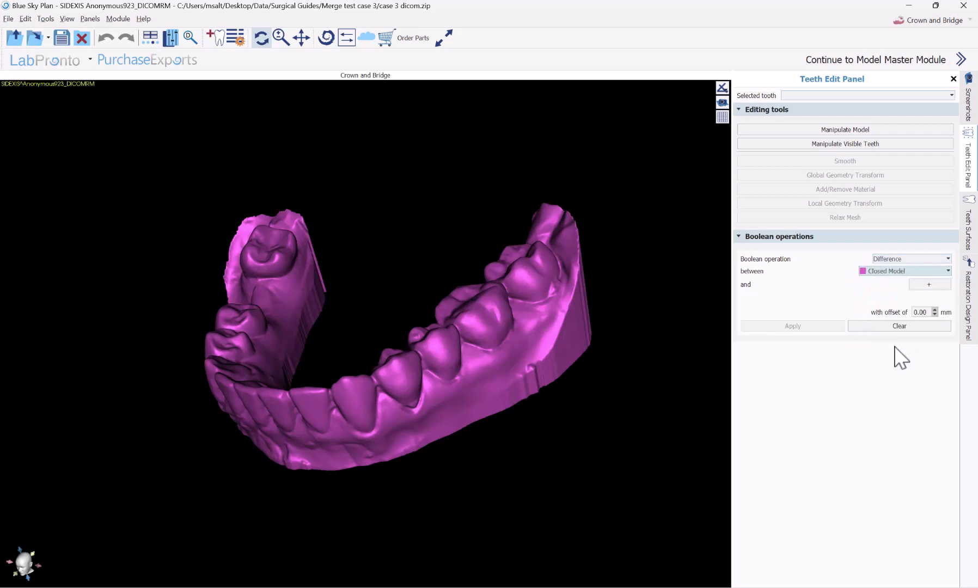
Add Tooth LL5 as the object to subtract and apply the Boolean difference with a 0.3 mm offset.
{"action": "left_click", "coordinate": [937, 287]}
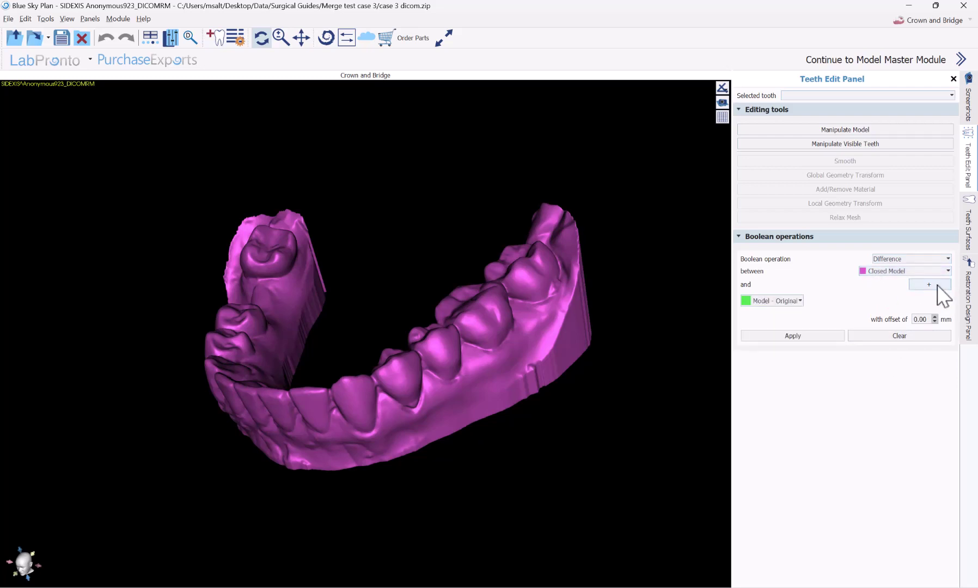
{"action": "left_click", "coordinate": [778, 302]}
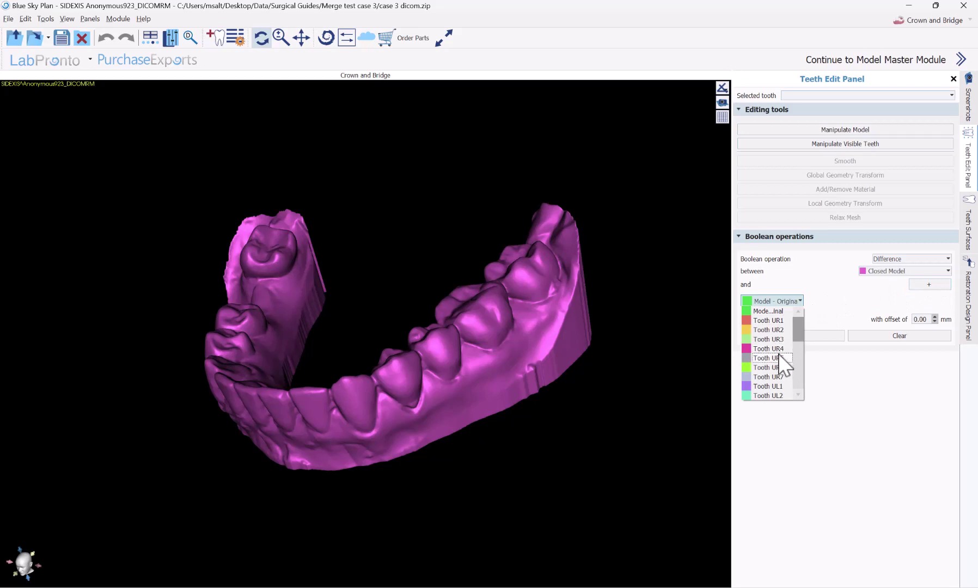
{"action": "scroll", "coordinate": [779, 354], "scroll_direction": "down", "scroll_amount": 4}
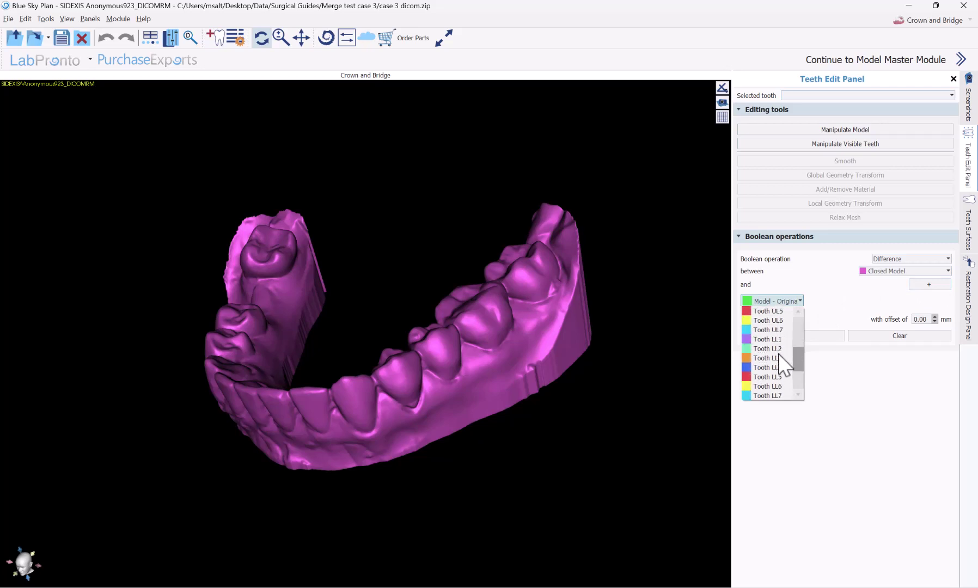
{"action": "left_click", "coordinate": [777, 375]}
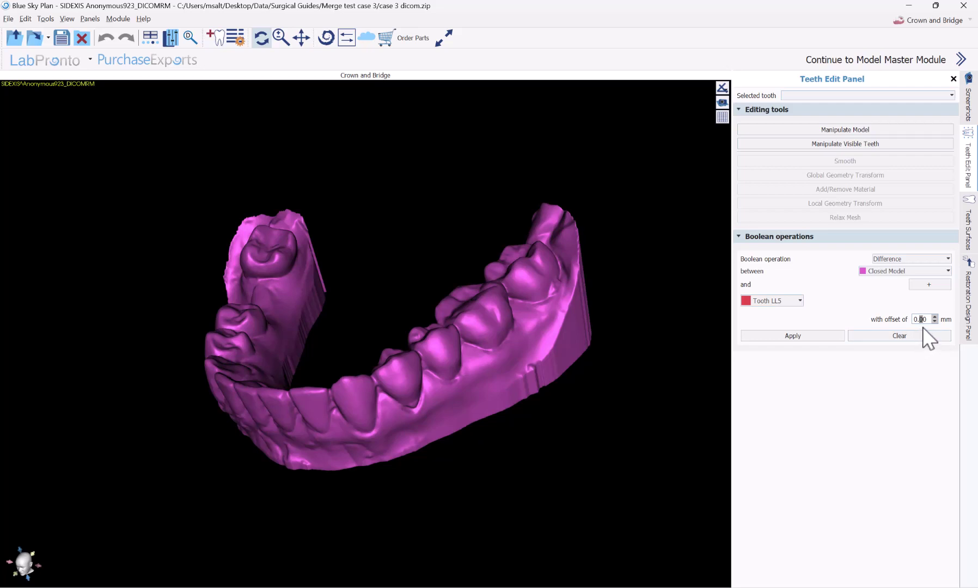
{"action": "type", "text": "3"}
{"action": "left_click", "coordinate": [805, 337]}
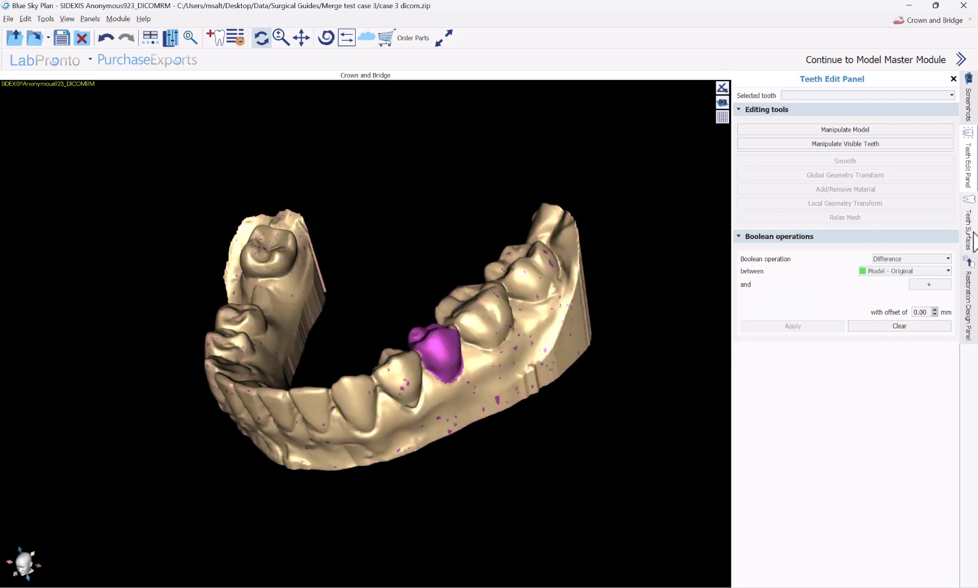
Hide the Closed Model surface and inspect the LL5 socket in the Boolean result.
{"action": "left_click", "coordinate": [970, 232]}
{"action": "scroll", "coordinate": [909, 194], "scroll_direction": "down", "scroll_amount": 2}
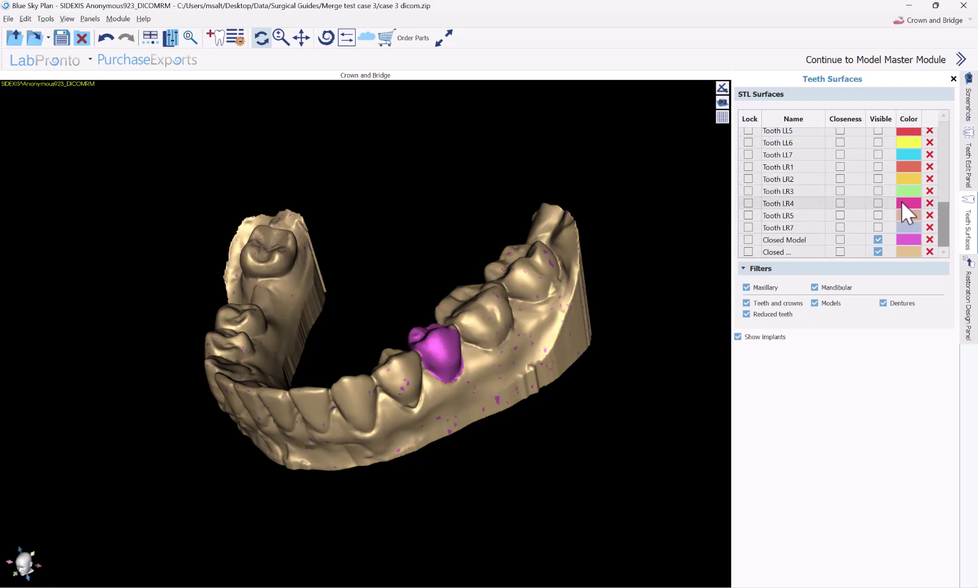
{"action": "left_click", "coordinate": [878, 239]}
{"action": "left_click_drag", "start_coordinate": [455, 416], "coordinate": [398, 381]}
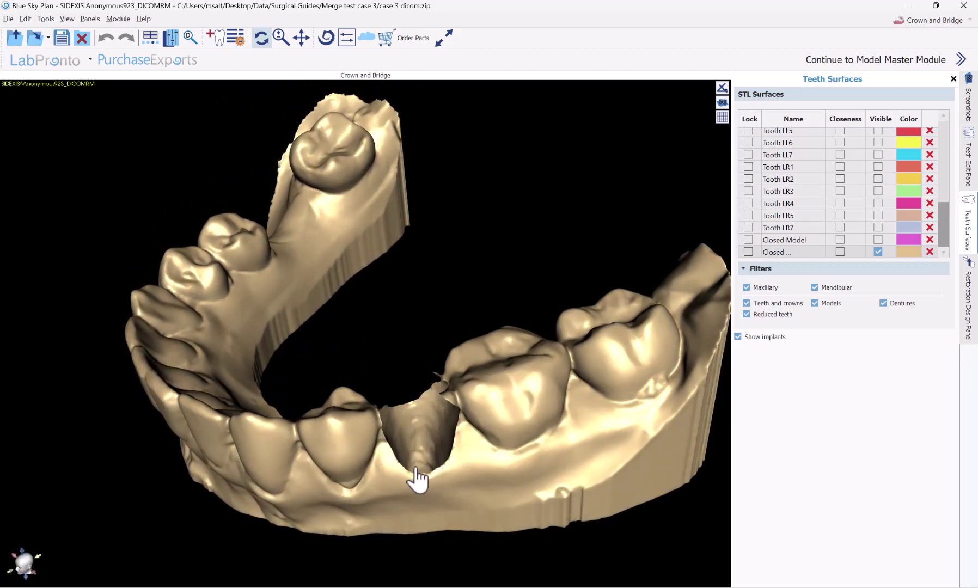
{"action": "left_click_drag", "start_coordinate": [410, 413], "coordinate": [426, 443]}
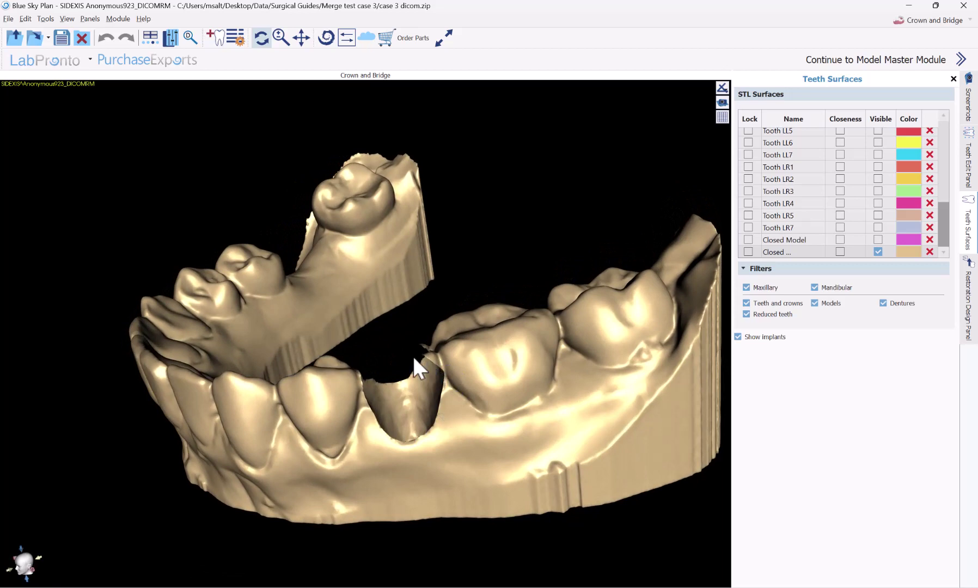
Switch to the Model Master module, select the Closed Model_Difference_3 surface and enlarge its 3D view to full size.
{"action": "left_click_drag", "start_coordinate": [361, 387], "coordinate": [454, 486]}
{"action": "left_click_drag", "start_coordinate": [485, 520], "coordinate": [433, 470]}
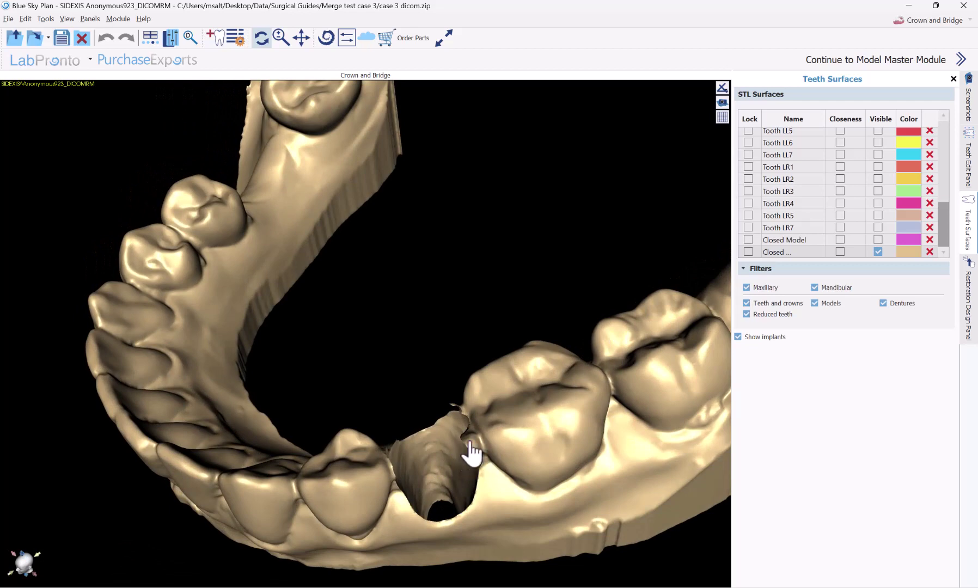
{"action": "left_click_drag", "start_coordinate": [495, 497], "coordinate": [430, 418]}
{"action": "left_click_drag", "start_coordinate": [412, 380], "coordinate": [548, 291]}
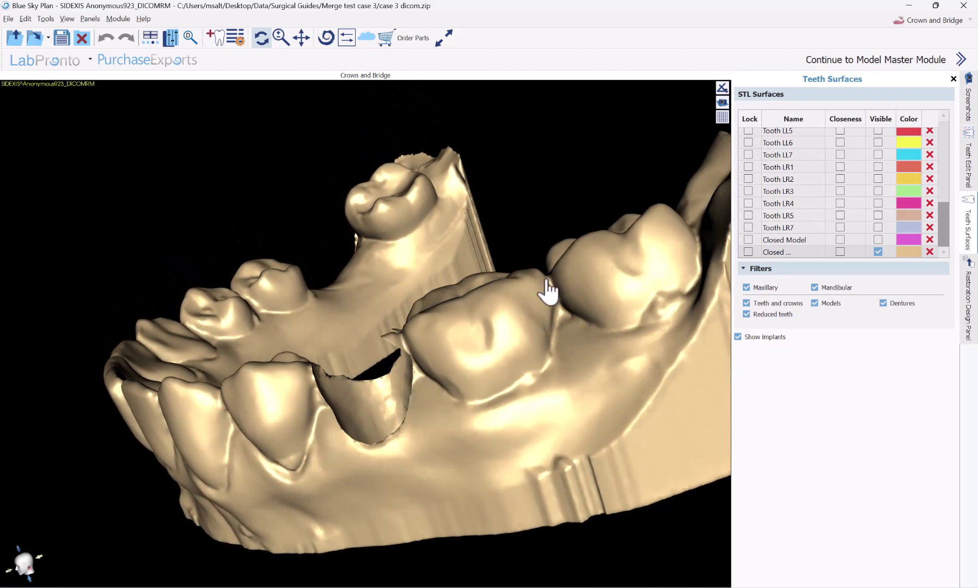
{"action": "left_click", "coordinate": [925, 21]}
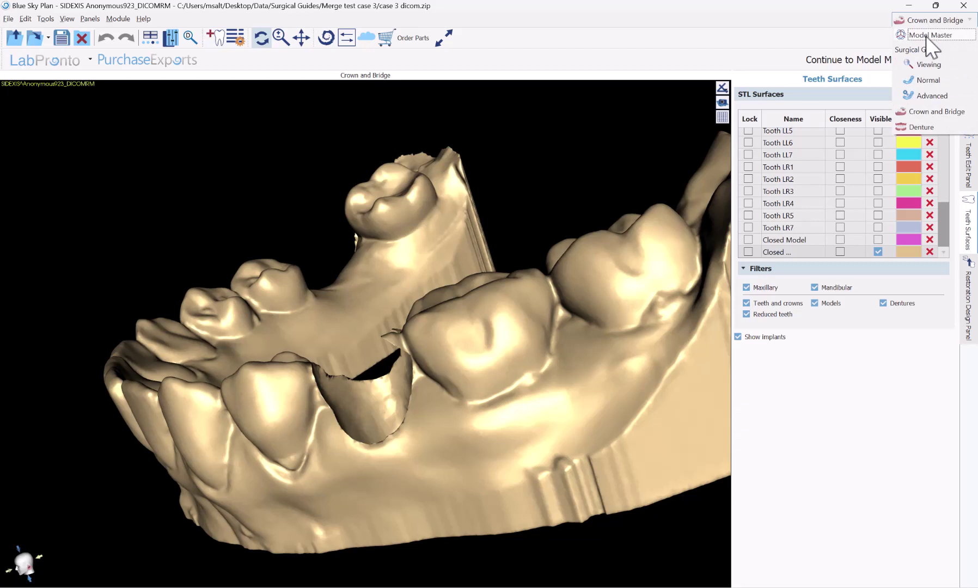
{"action": "left_click", "coordinate": [926, 36]}
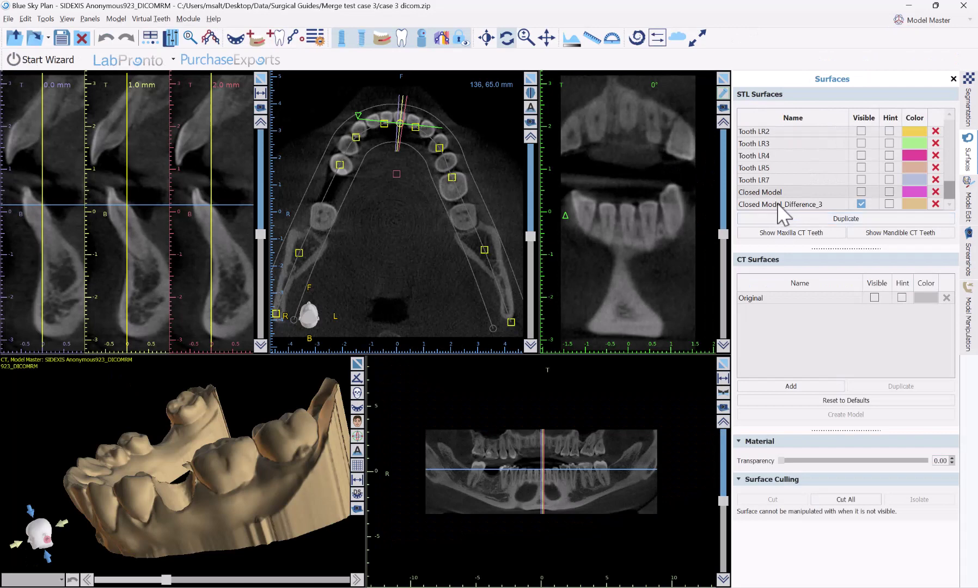
{"action": "left_click", "coordinate": [777, 204]}
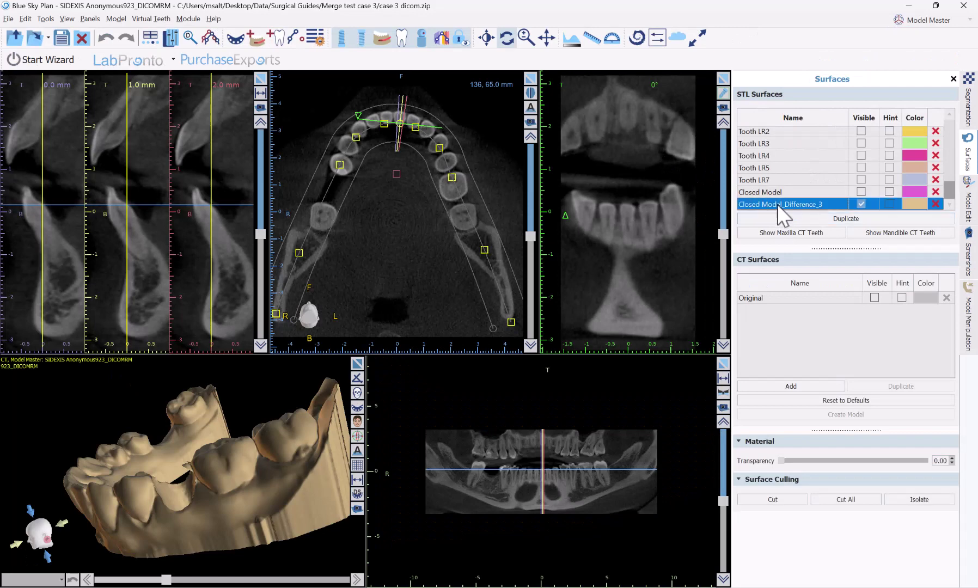
{"action": "left_click", "coordinate": [360, 363]}
{"action": "left_click_drag", "start_coordinate": [362, 373], "coordinate": [394, 313]}
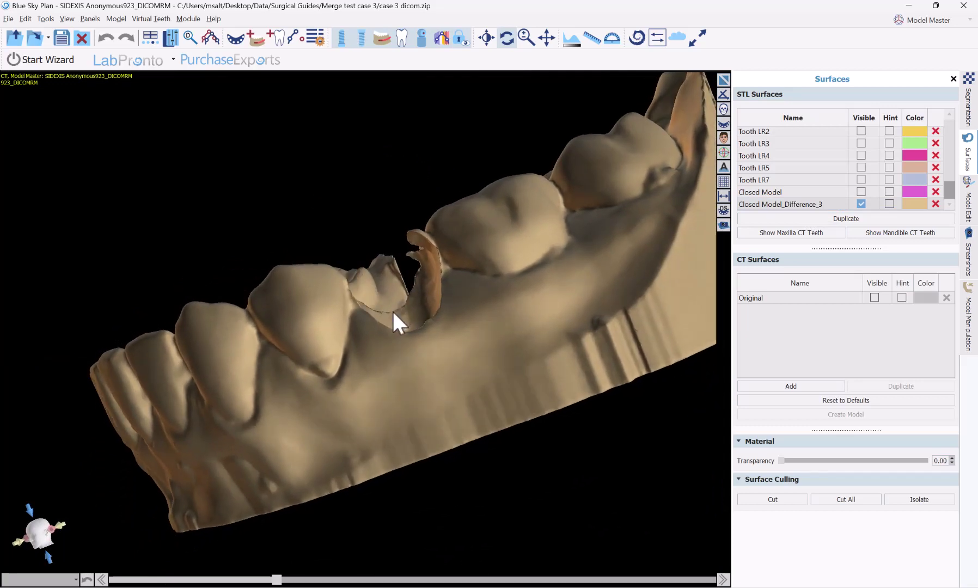
Cut away the thin spur projecting above the LL5 socket beside the first molar on Closed Model_Difference_3.
{"action": "left_click", "coordinate": [825, 206]}
{"action": "left_click", "coordinate": [791, 500]}
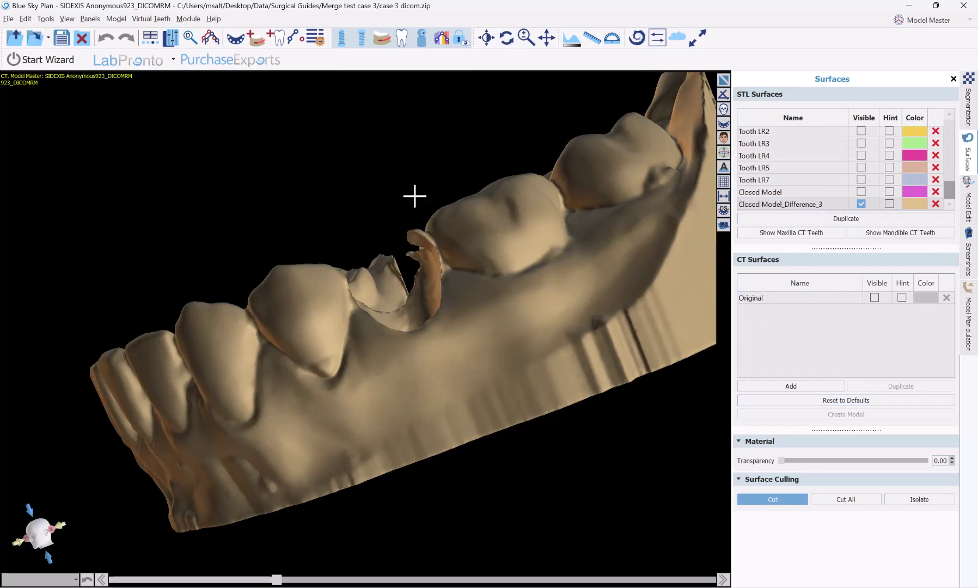
{"action": "mouse_move", "coordinate": [425, 246]}
{"action": "left_mouse_down"}
{"action": "mouse_move", "coordinate": [415, 267]}
{"action": "mouse_move", "coordinate": [391, 234]}
{"action": "left_mouse_up"}
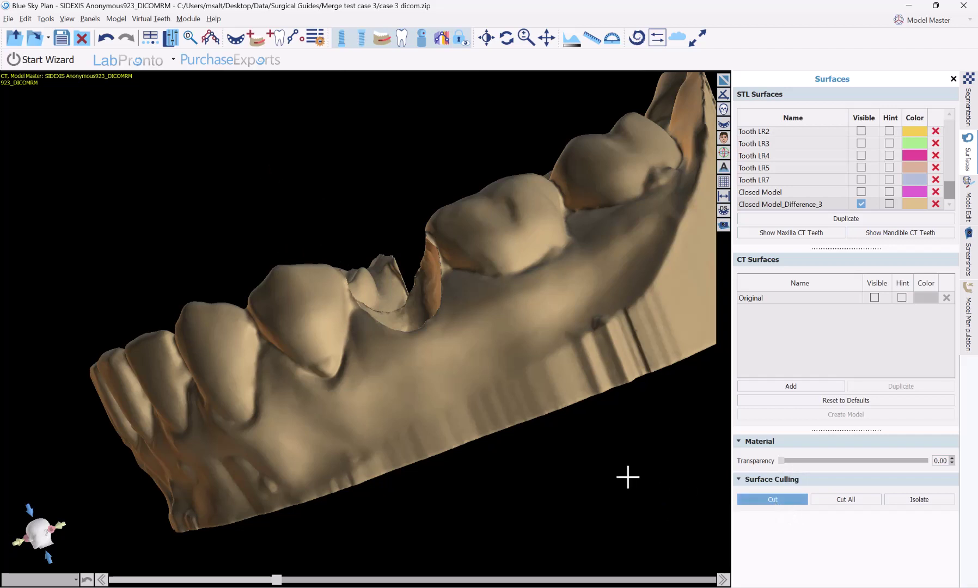
{"action": "key", "text": "Escape"}
Cut off the left canine crown beside the first premolar with the surface culling Cut tool.
{"action": "left_click_drag", "start_coordinate": [390, 367], "coordinate": [477, 420]}
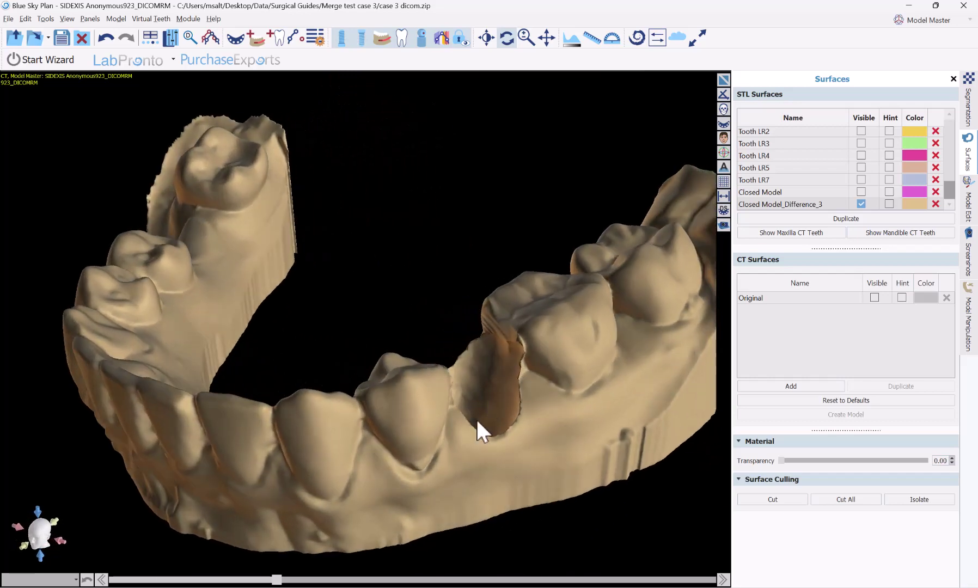
{"action": "left_click_drag", "start_coordinate": [343, 546], "coordinate": [577, 417]}
{"action": "left_click", "coordinate": [779, 500]}
{"action": "left_click_drag", "start_coordinate": [125, 485], "coordinate": [247, 482]}
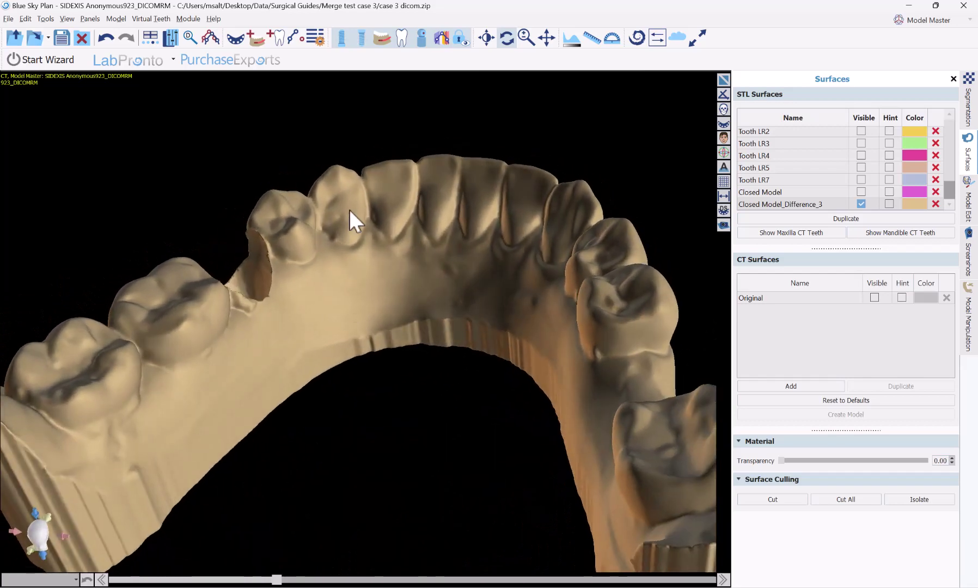
{"action": "left_click_drag", "start_coordinate": [414, 400], "coordinate": [304, 359]}
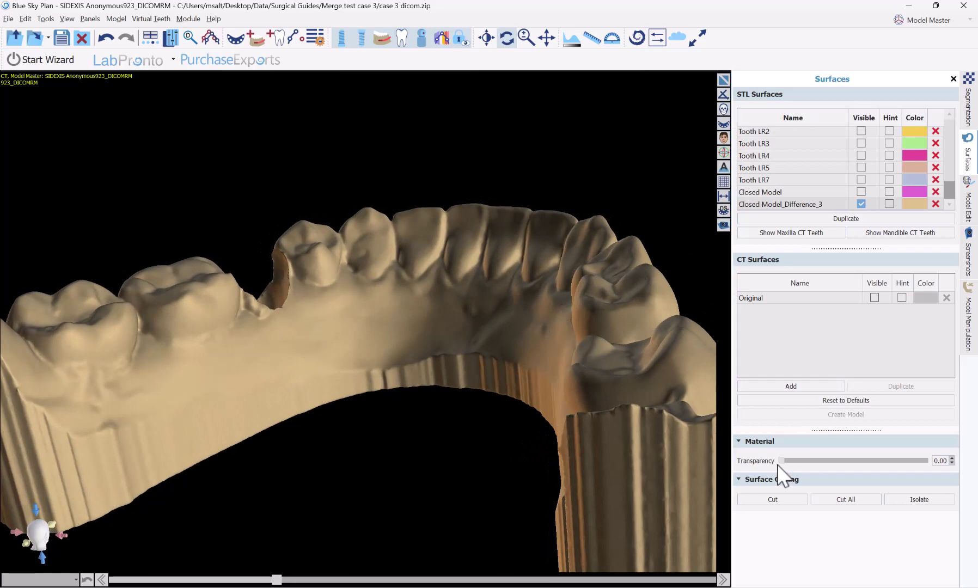
{"action": "left_click", "coordinate": [791, 500]}
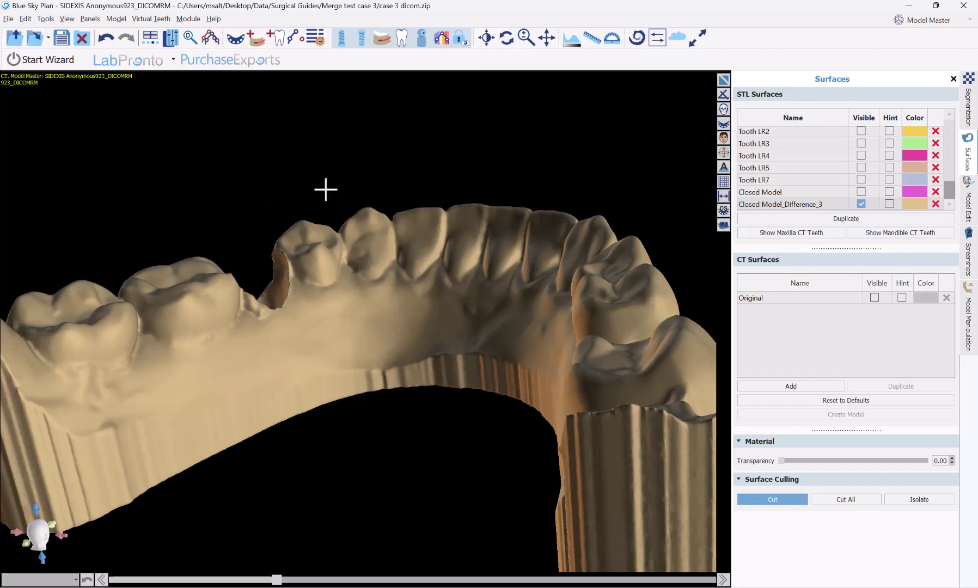
{"action": "mouse_move", "coordinate": [334, 214]}
{"action": "left_mouse_down"}
{"action": "mouse_move", "coordinate": [357, 279]}
{"action": "mouse_move", "coordinate": [383, 280]}
{"action": "mouse_move", "coordinate": [396, 269]}
{"action": "mouse_move", "coordinate": [384, 194]}
{"action": "left_mouse_up"}
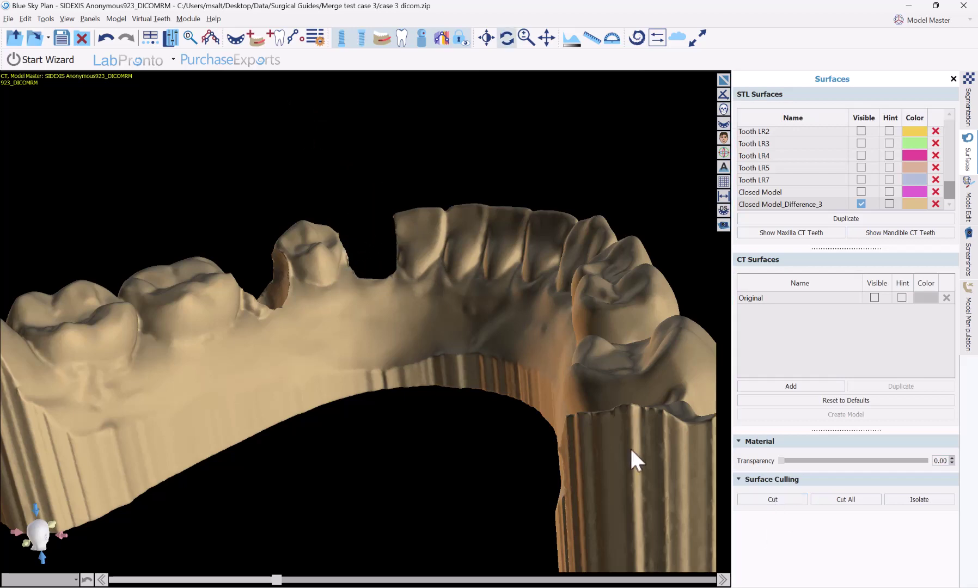
{"action": "left_click_drag", "start_coordinate": [369, 195], "coordinate": [484, 476]}
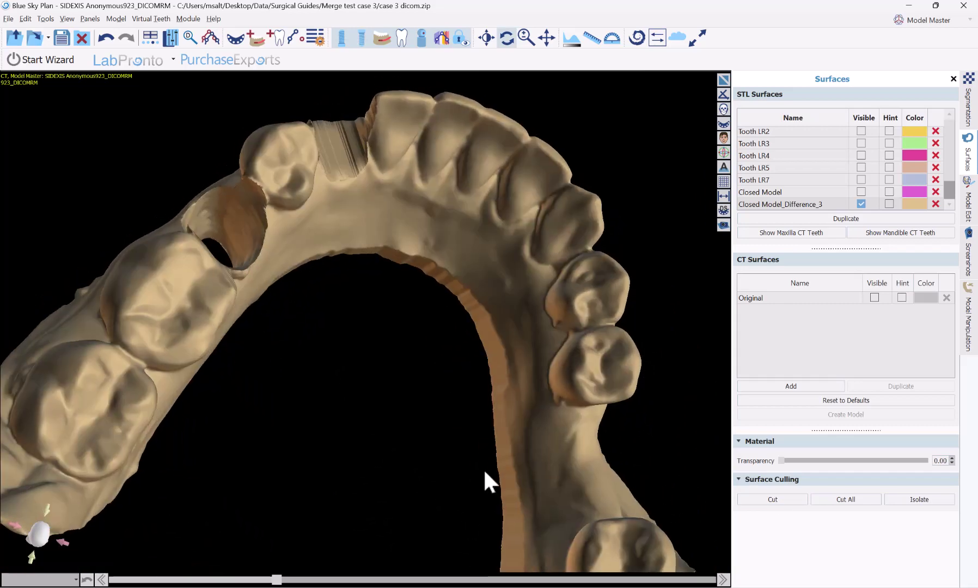
Bring up the Model Edit tools and set Closed Model_Difference_3 as the model to edit.
{"action": "left_click", "coordinate": [969, 207]}
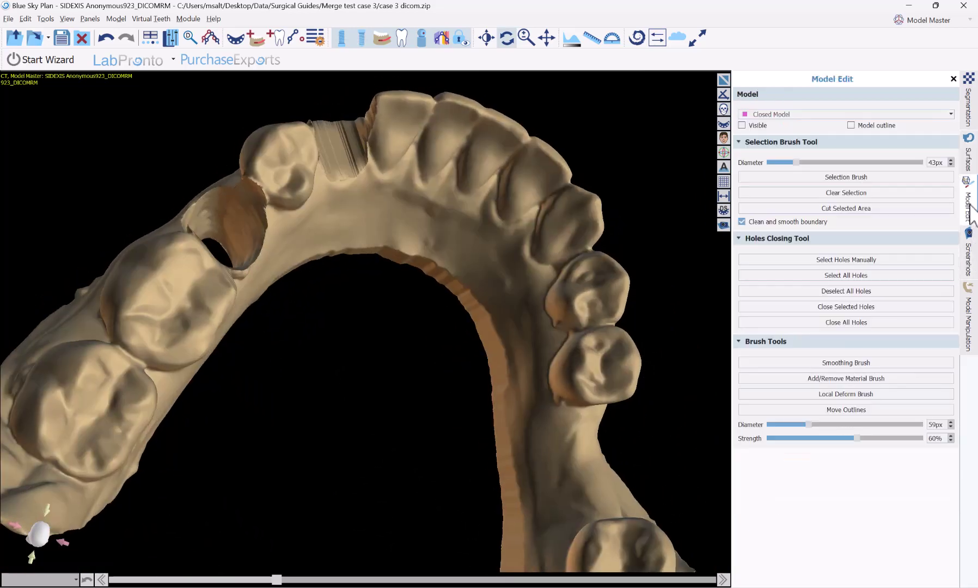
{"action": "left_click_drag", "start_coordinate": [403, 296], "coordinate": [526, 460]}
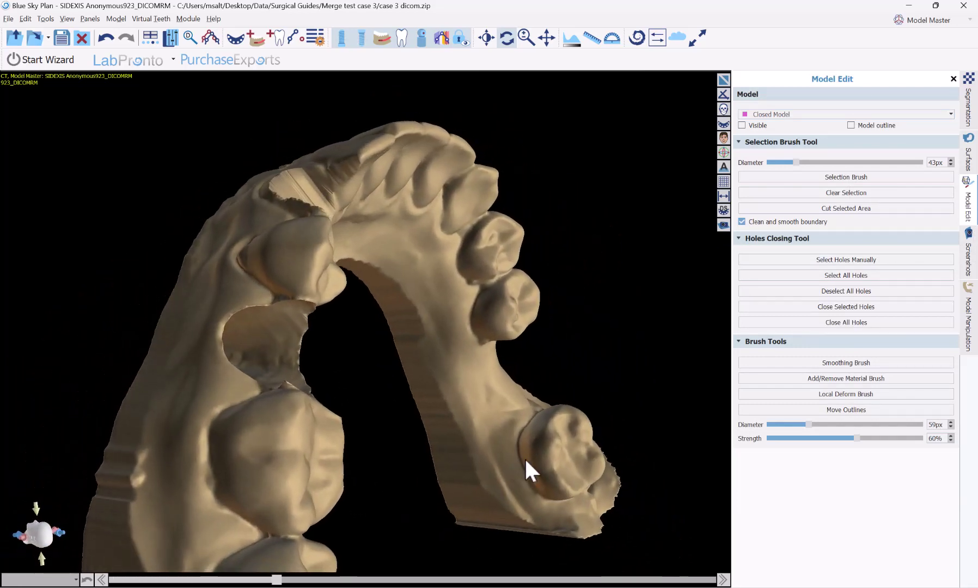
{"action": "left_click", "coordinate": [829, 365]}
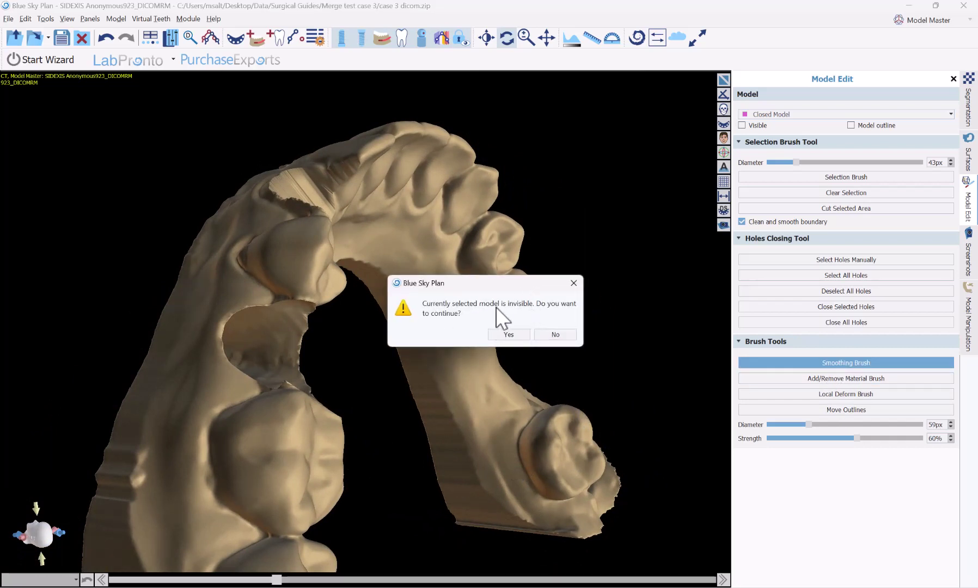
{"action": "left_click", "coordinate": [574, 283]}
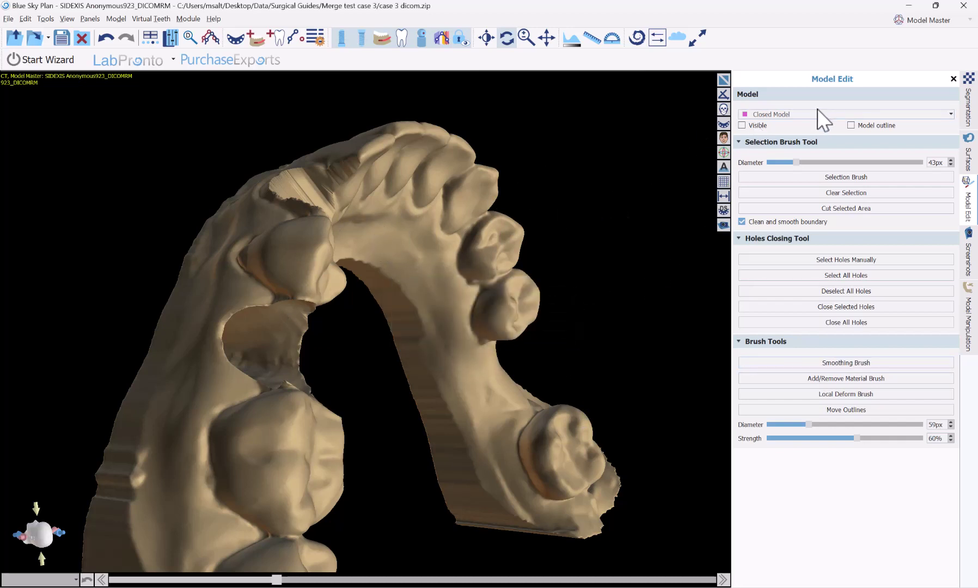
{"action": "left_click", "coordinate": [777, 115]}
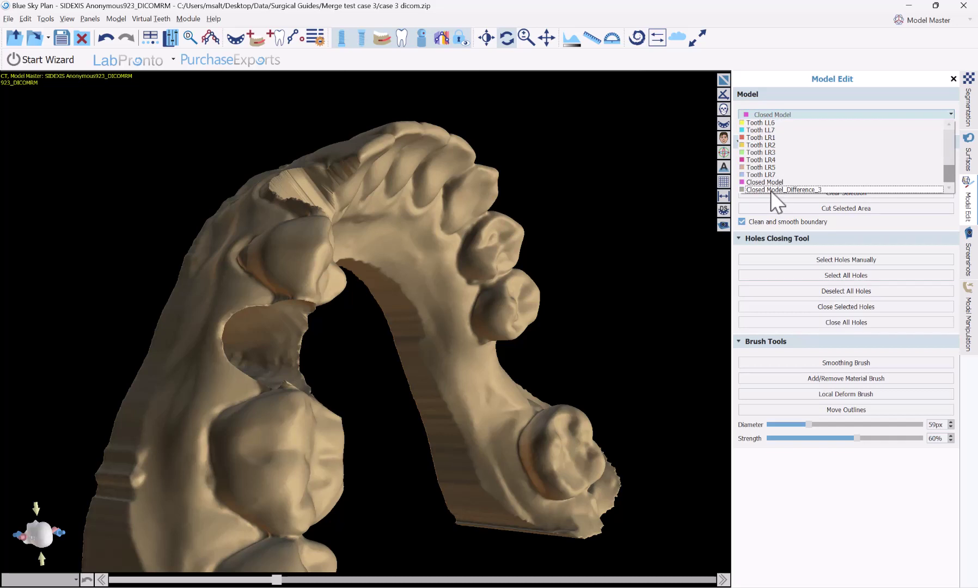
{"action": "left_click", "coordinate": [770, 190]}
Smooth the cut surface where the left canine was removed using the Smoothing Brush at 59 px and 60% strength.
{"action": "mouse_move", "coordinate": [681, 251]}
{"action": "left_mouse_down"}
{"action": "mouse_move", "coordinate": [615, 299]}
{"action": "mouse_move", "coordinate": [565, 293]}
{"action": "left_mouse_up"}
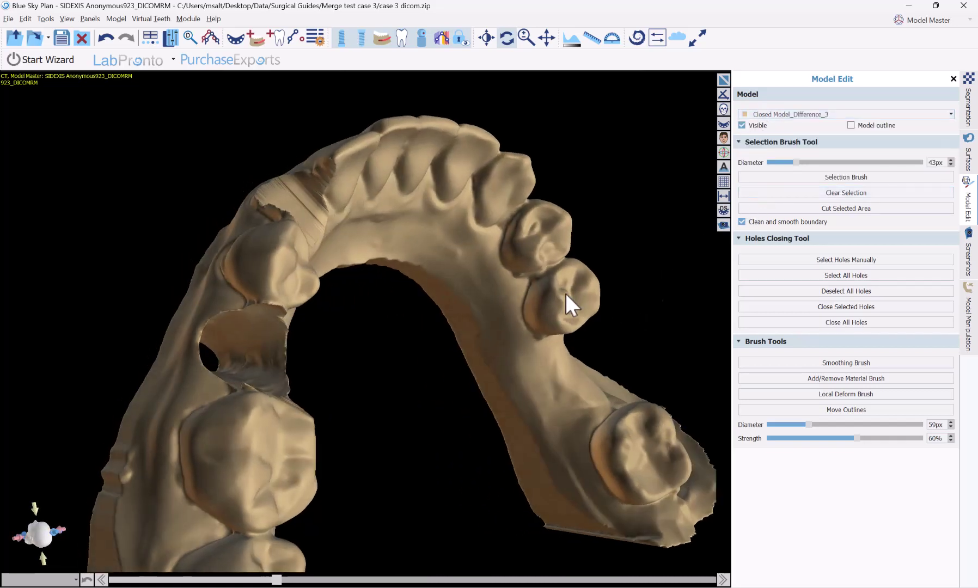
{"action": "left_click", "coordinate": [843, 365]}
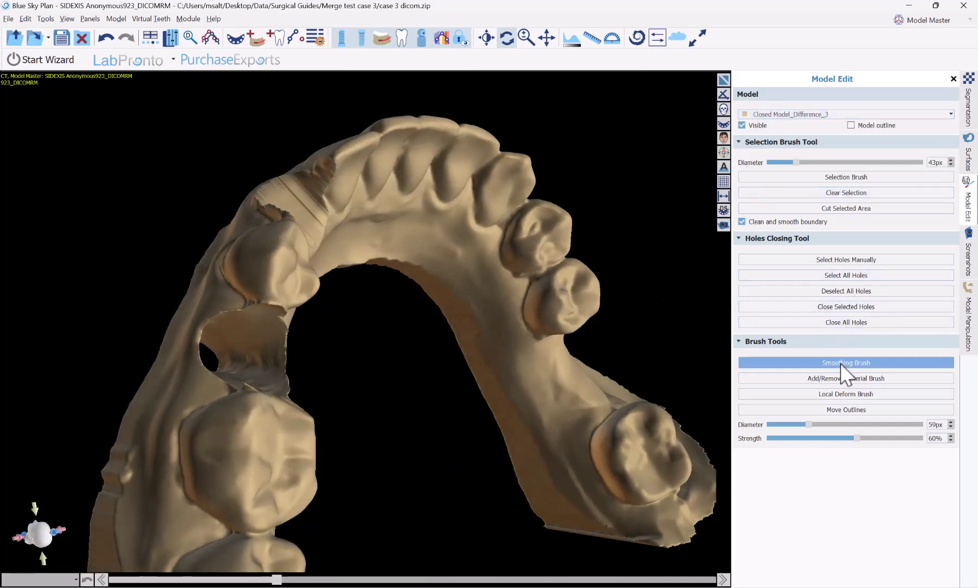
{"action": "mouse_move", "coordinate": [522, 388]}
{"action": "left_mouse_down"}
{"action": "mouse_move", "coordinate": [452, 404]}
{"action": "mouse_move", "coordinate": [529, 425]}
{"action": "left_mouse_up"}
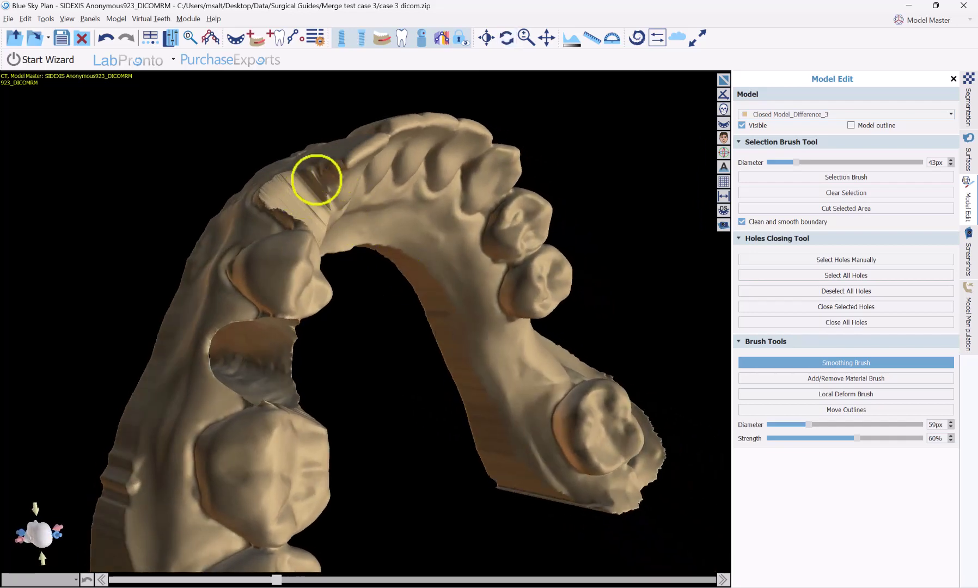
{"action": "mouse_move", "coordinate": [321, 220]}
{"action": "left_mouse_down"}
{"action": "mouse_move", "coordinate": [313, 337]}
{"action": "mouse_move", "coordinate": [311, 252]}
{"action": "mouse_move", "coordinate": [285, 238]}
{"action": "mouse_move", "coordinate": [289, 210]}
{"action": "mouse_move", "coordinate": [302, 210]}
{"action": "mouse_move", "coordinate": [277, 193]}
{"action": "mouse_move", "coordinate": [261, 206]}
{"action": "mouse_move", "coordinate": [262, 232]}
{"action": "mouse_move", "coordinate": [288, 241]}
{"action": "mouse_move", "coordinate": [295, 258]}
{"action": "mouse_move", "coordinate": [309, 243]}
{"action": "mouse_move", "coordinate": [302, 222]}
{"action": "mouse_move", "coordinate": [268, 200]}
{"action": "mouse_move", "coordinate": [253, 212]}
{"action": "mouse_move", "coordinate": [272, 243]}
{"action": "mouse_move", "coordinate": [304, 233]}
{"action": "mouse_move", "coordinate": [295, 208]}
{"action": "left_mouse_up"}
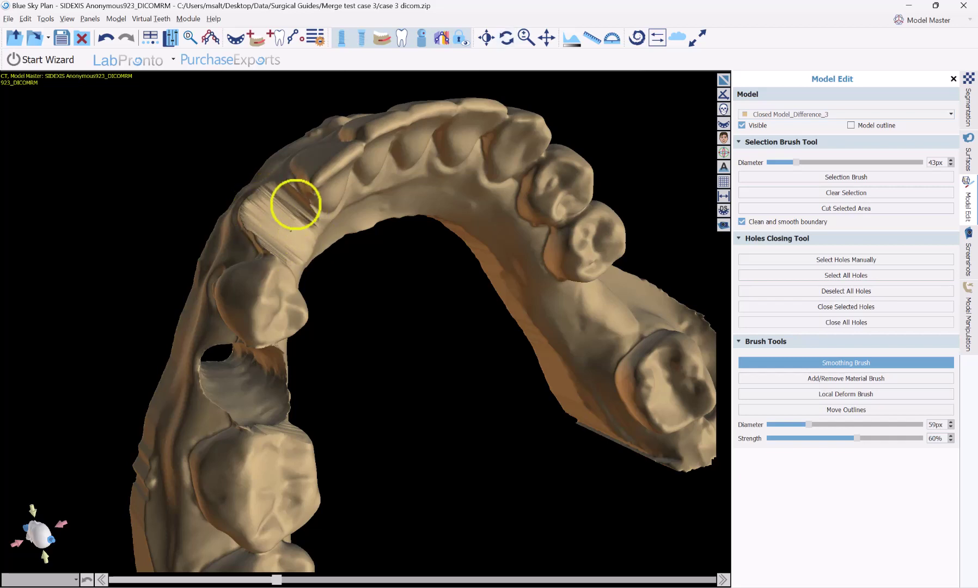
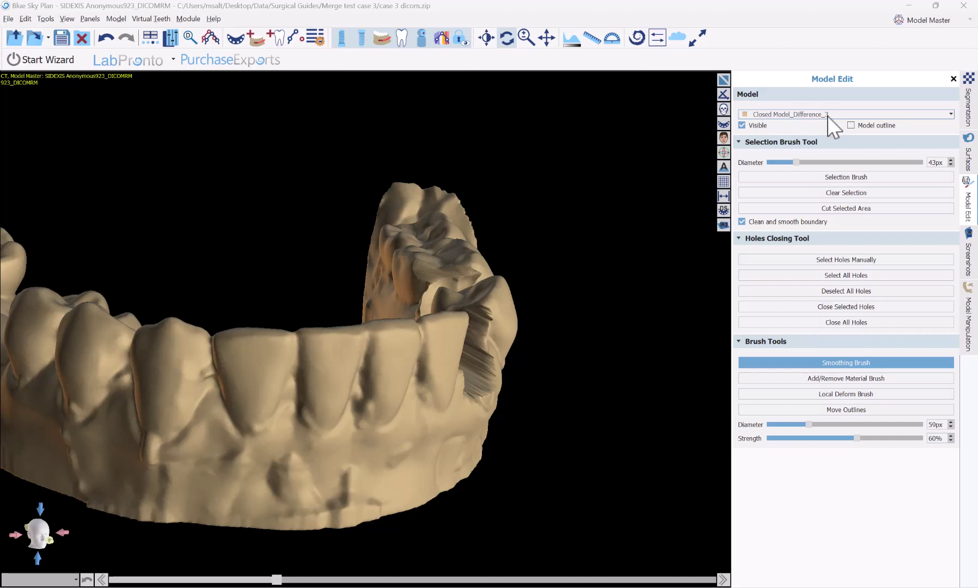
Paint a selection over the front face of the right lateral incisor with the Selection Brush, enlarging the brush diameter.
{"action": "left_click", "coordinate": [818, 177]}
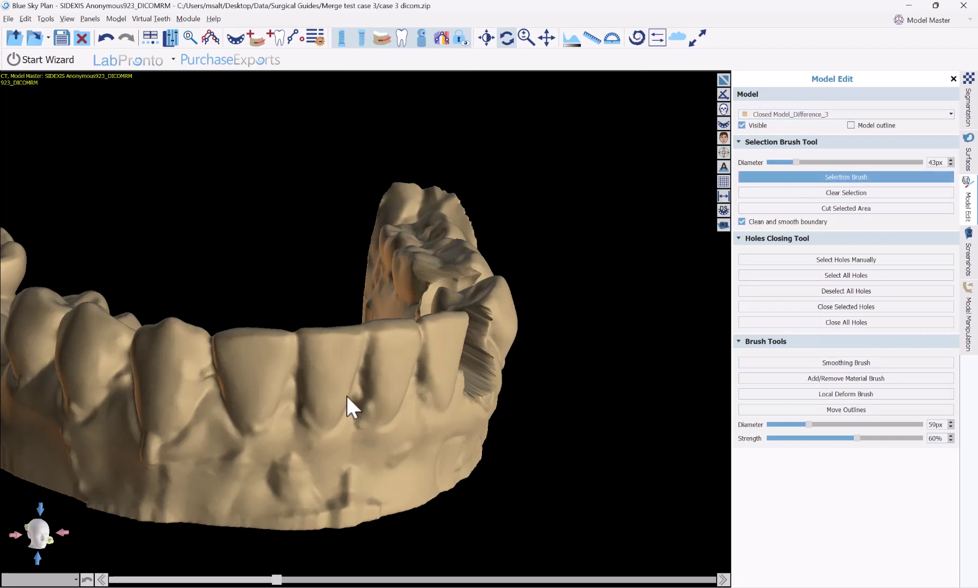
{"action": "mouse_move", "coordinate": [259, 416]}
{"action": "left_mouse_down"}
{"action": "mouse_move", "coordinate": [239, 347]}
{"action": "mouse_move", "coordinate": [260, 343]}
{"action": "mouse_move", "coordinate": [277, 356]}
{"action": "mouse_move", "coordinate": [262, 396]}
{"action": "mouse_move", "coordinate": [272, 393]}
{"action": "left_mouse_up"}
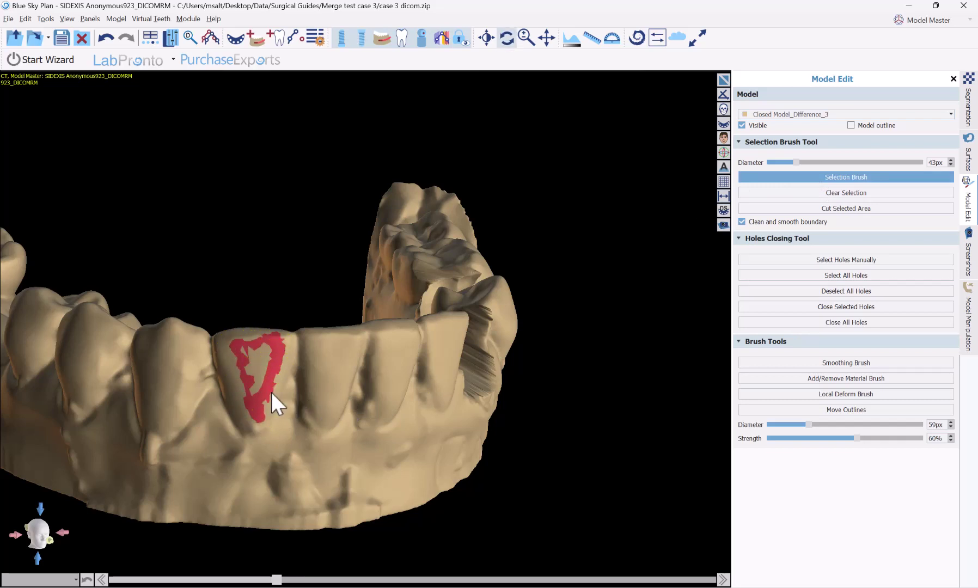
{"action": "left_click_drag", "start_coordinate": [797, 162], "coordinate": [802, 165]}
{"action": "mouse_move", "coordinate": [227, 375]}
{"action": "left_mouse_down"}
{"action": "mouse_move", "coordinate": [251, 386]}
{"action": "mouse_move", "coordinate": [264, 371]}
{"action": "mouse_move", "coordinate": [262, 349]}
{"action": "mouse_move", "coordinate": [253, 381]}
{"action": "left_mouse_up"}
{"action": "scroll", "coordinate": [252, 380], "scroll_direction": "up", "scroll_amount": 6, "text": "ctrl"}
{"action": "scroll", "coordinate": [252, 381], "scroll_direction": "up", "scroll_amount": 2, "text": "ctrl"}
{"action": "mouse_move", "coordinate": [249, 376]}
{"action": "left_mouse_down"}
{"action": "mouse_move", "coordinate": [254, 405]}
{"action": "mouse_move", "coordinate": [233, 346]}
{"action": "mouse_move", "coordinate": [248, 409]}
{"action": "mouse_move", "coordinate": [278, 352]}
{"action": "mouse_move", "coordinate": [244, 341]}
{"action": "mouse_move", "coordinate": [282, 276]}
{"action": "mouse_move", "coordinate": [285, 356]}
{"action": "mouse_move", "coordinate": [349, 497]}
{"action": "mouse_move", "coordinate": [466, 478]}
{"action": "mouse_move", "coordinate": [591, 432]}
{"action": "mouse_move", "coordinate": [564, 472]}
{"action": "mouse_move", "coordinate": [472, 360]}
{"action": "mouse_move", "coordinate": [402, 306]}
{"action": "mouse_move", "coordinate": [363, 296]}
{"action": "mouse_move", "coordinate": [437, 429]}
{"action": "mouse_move", "coordinate": [440, 453]}
{"action": "mouse_move", "coordinate": [401, 413]}
{"action": "mouse_move", "coordinate": [346, 390]}
{"action": "mouse_move", "coordinate": [409, 393]}
{"action": "mouse_move", "coordinate": [385, 381]}
{"action": "mouse_move", "coordinate": [356, 391]}
{"action": "mouse_move", "coordinate": [398, 420]}
{"action": "left_mouse_up"}
Complete the selection over the right lateral incisor's edges, reducing the brush to 29 px, and cut the selected area.
{"action": "mouse_move", "coordinate": [398, 421]}
{"action": "right_mouse_down"}
{"action": "mouse_move", "coordinate": [413, 450]}
{"action": "mouse_move", "coordinate": [266, 286]}
{"action": "mouse_move", "coordinate": [341, 485]}
{"action": "mouse_move", "coordinate": [368, 455]}
{"action": "mouse_move", "coordinate": [333, 316]}
{"action": "right_mouse_up"}
{"action": "scroll", "coordinate": [333, 322], "scroll_direction": "down", "scroll_amount": 1, "text": "ctrl"}
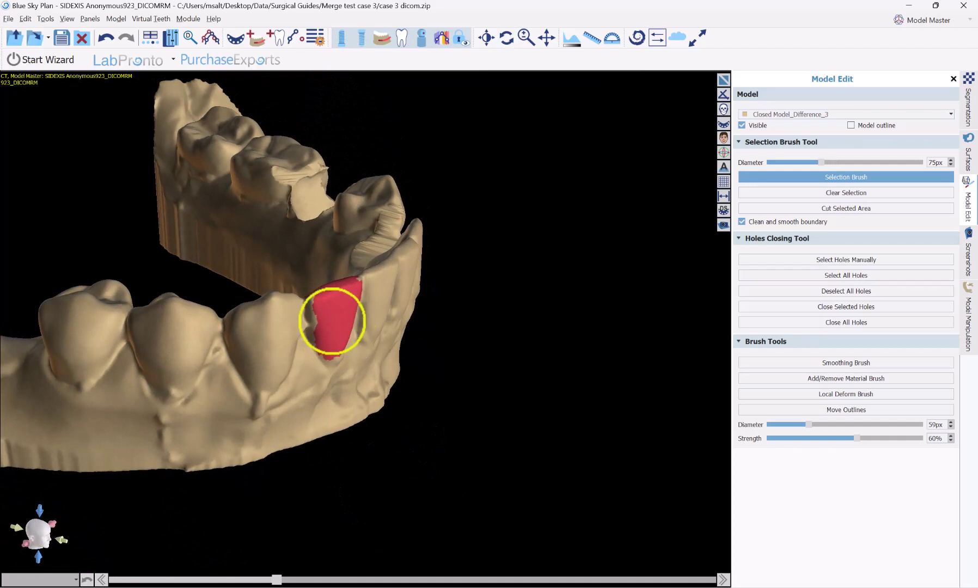
{"action": "scroll", "coordinate": [324, 333], "scroll_direction": "down", "scroll_amount": 1, "text": "ctrl"}
{"action": "mouse_move", "coordinate": [319, 319]}
{"action": "left_mouse_down"}
{"action": "mouse_move", "coordinate": [315, 299]}
{"action": "mouse_move", "coordinate": [327, 348]}
{"action": "left_mouse_up"}
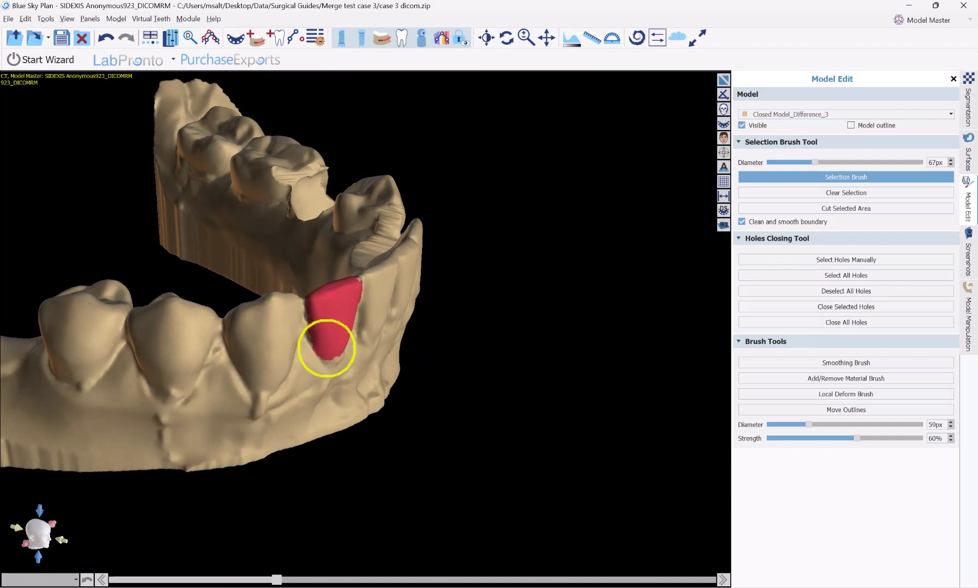
{"action": "mouse_move", "coordinate": [324, 346]}
{"action": "right_mouse_down"}
{"action": "mouse_move", "coordinate": [438, 366]}
{"action": "mouse_move", "coordinate": [334, 399]}
{"action": "right_mouse_up"}
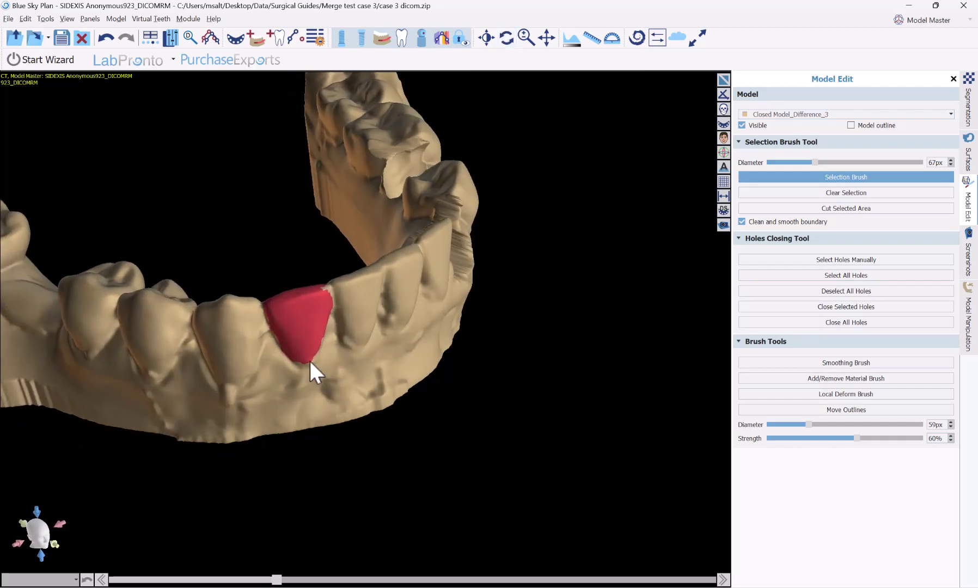
{"action": "right_click_drag", "start_coordinate": [311, 343], "coordinate": [269, 350]}
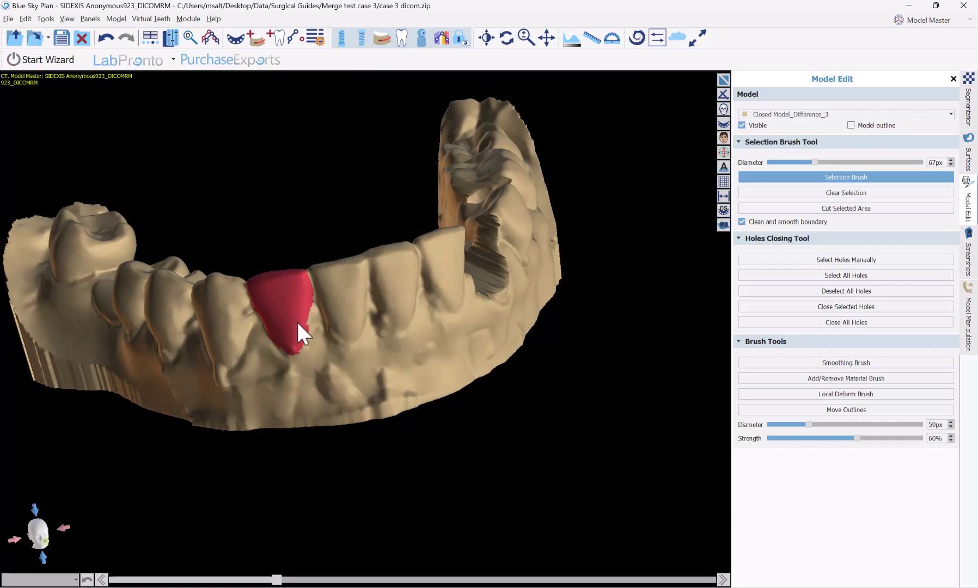
{"action": "scroll", "coordinate": [294, 323], "scroll_direction": "down", "scroll_amount": 7}
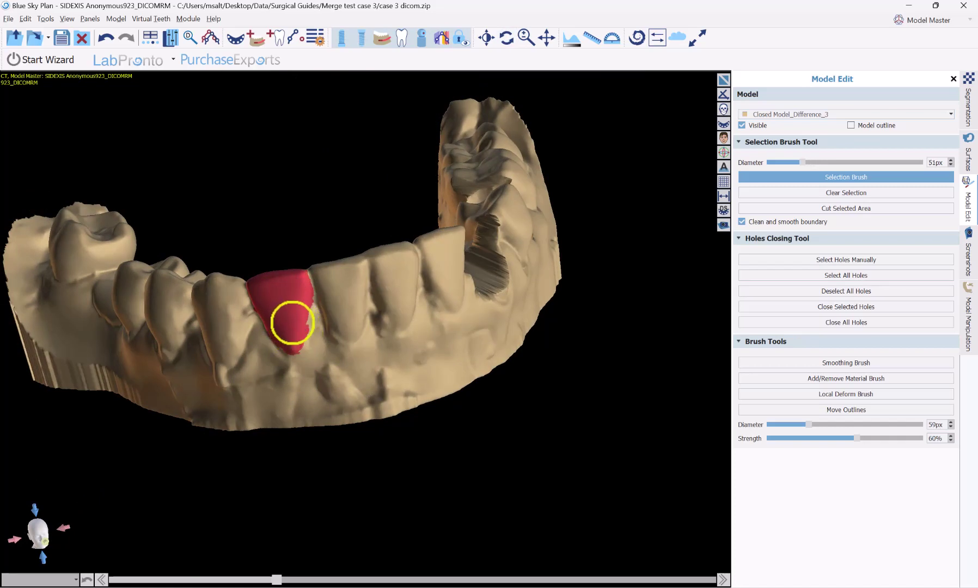
{"action": "scroll", "coordinate": [298, 322], "scroll_direction": "down", "scroll_amount": 1}
{"action": "left_click_drag", "start_coordinate": [304, 325], "coordinate": [300, 306]}
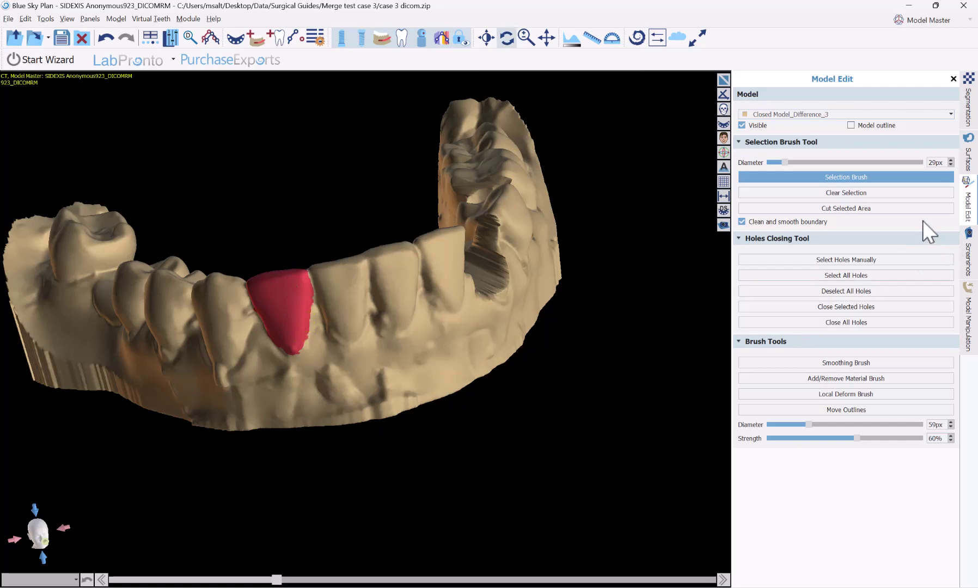
{"action": "left_click", "coordinate": [845, 210]}
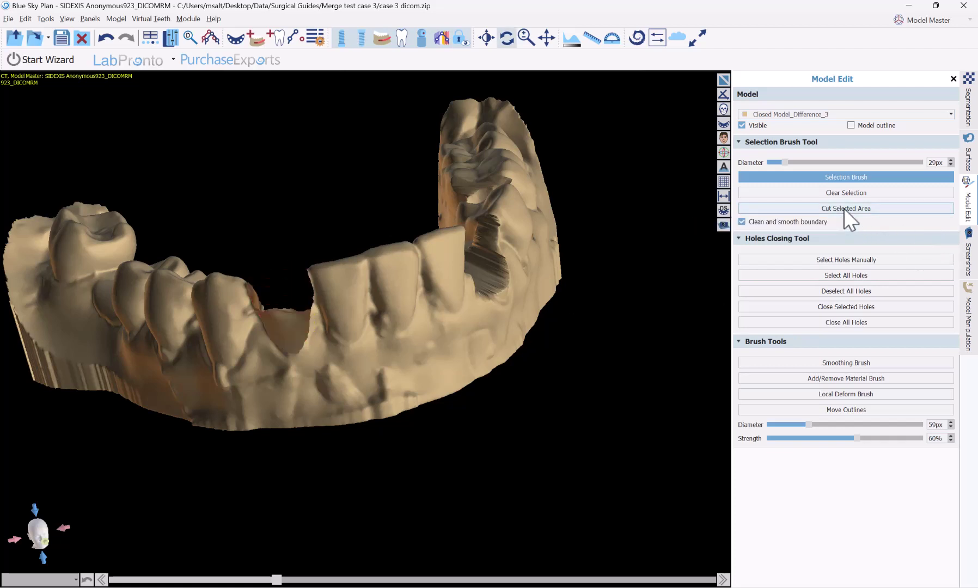
Manually select the open hole left by the cut right lateral incisor and close it.
{"action": "left_click_drag", "start_coordinate": [259, 204], "coordinate": [300, 237]}
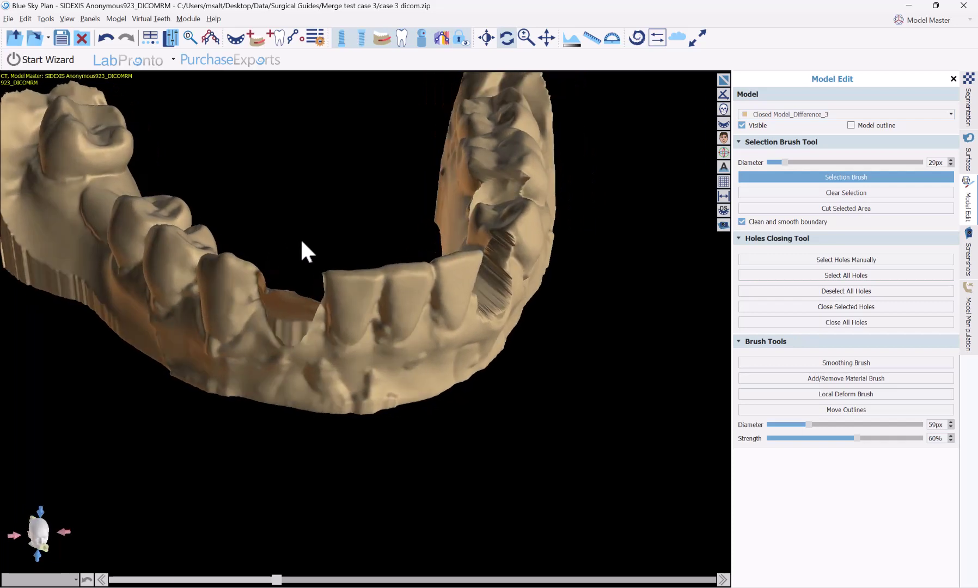
{"action": "left_click", "coordinate": [842, 262]}
{"action": "left_click", "coordinate": [305, 333]}
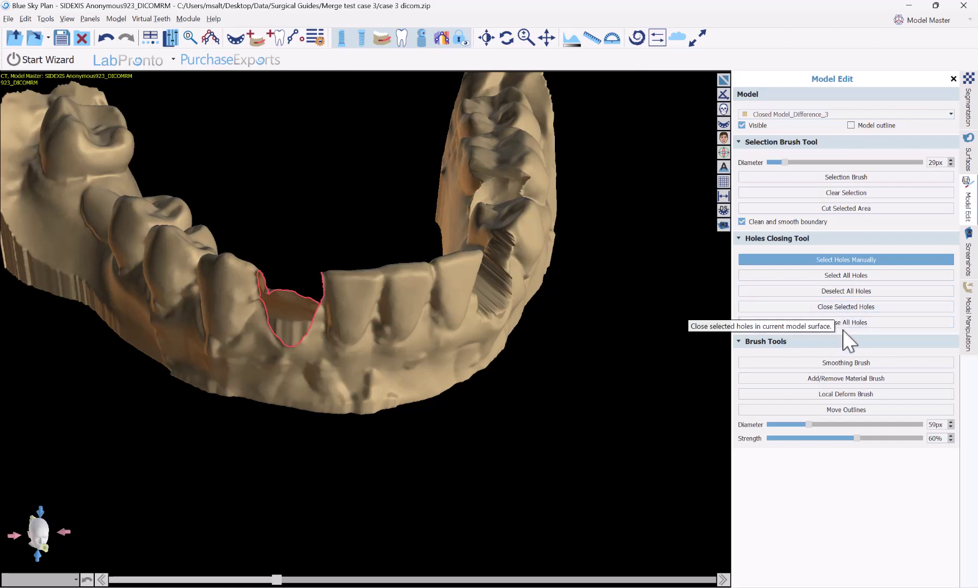
{"action": "left_click", "coordinate": [843, 308]}
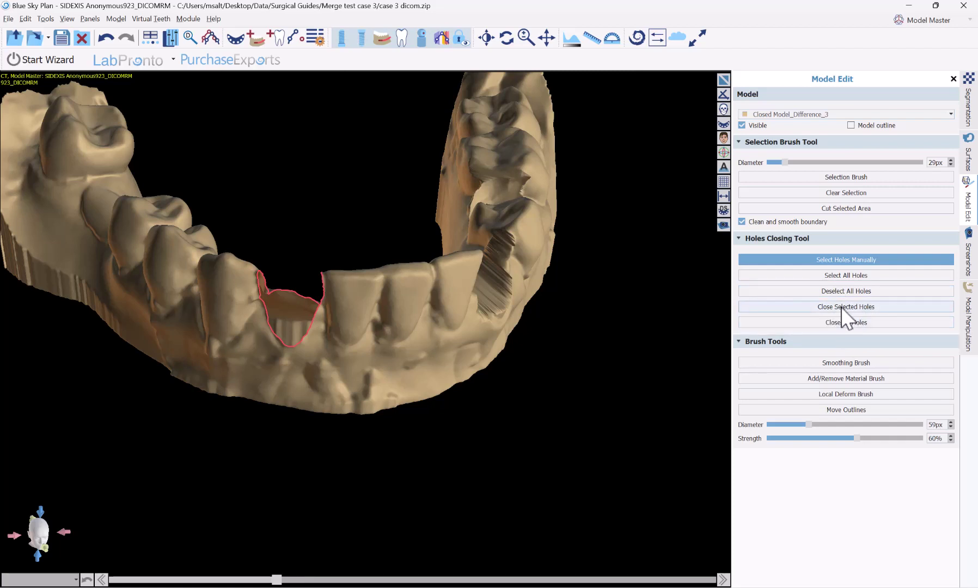
{"action": "left_click_drag", "start_coordinate": [233, 410], "coordinate": [318, 459]}
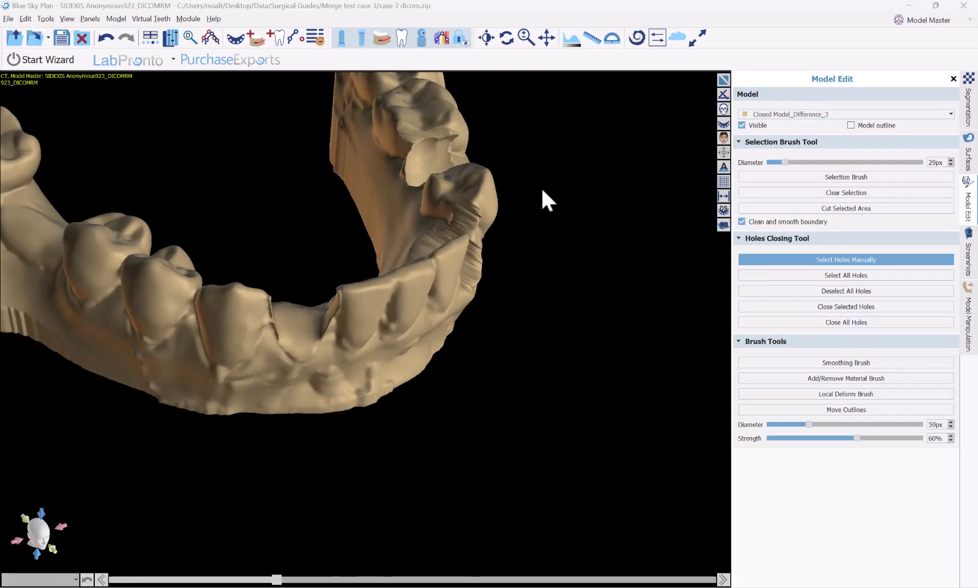
{"action": "left_click_drag", "start_coordinate": [544, 190], "coordinate": [657, 139]}
Restore the multi-view layout, show the cross-section projection in 3D, and move the middle cross-section to -8.0 mm at the removed incisor.
{"action": "left_click", "coordinate": [723, 79]}
{"action": "left_click_drag", "start_coordinate": [248, 481], "coordinate": [218, 463]}
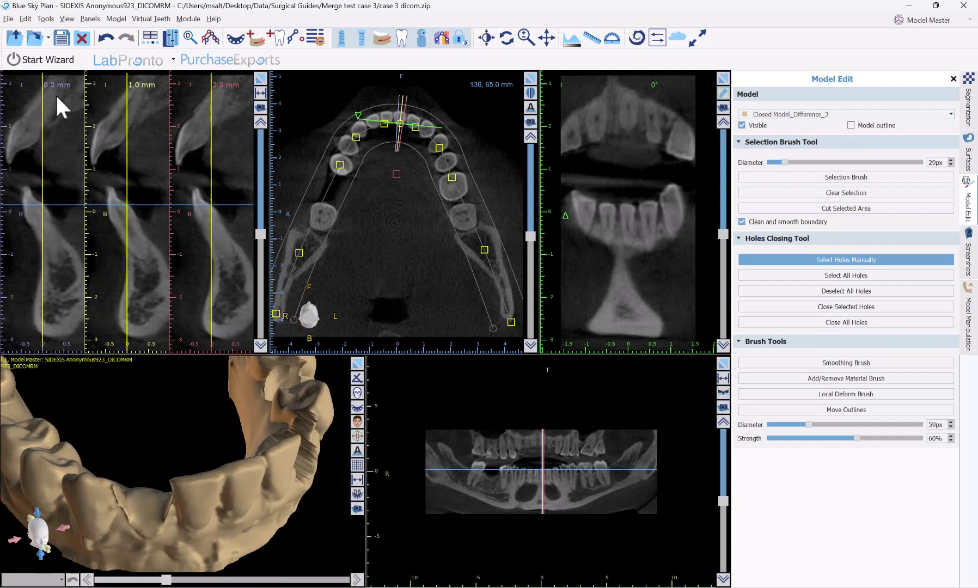
{"action": "left_click", "coordinate": [69, 18]}
{"action": "mouse_move", "coordinate": [85, 91]}
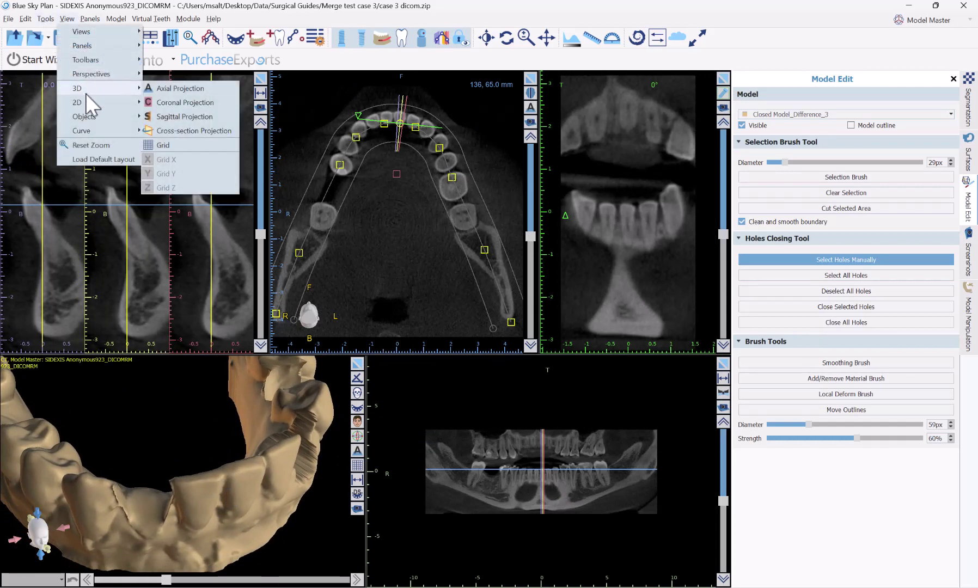
{"action": "left_click", "coordinate": [185, 131]}
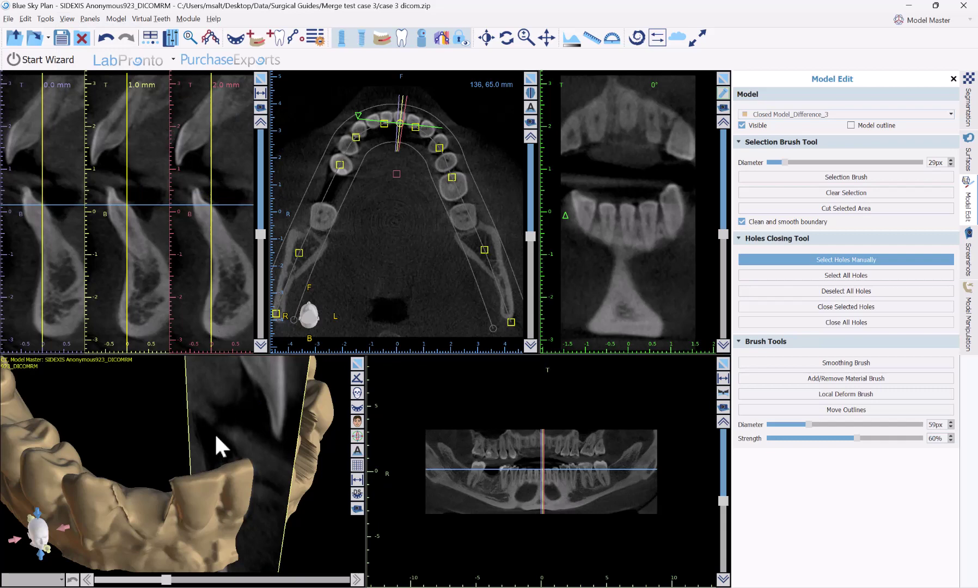
{"action": "left_click", "coordinate": [261, 345]}
{"action": "left_click", "coordinate": [261, 345]}
{"action": "scroll", "coordinate": [153, 278], "scroll_direction": "down", "scroll_amount": 2}
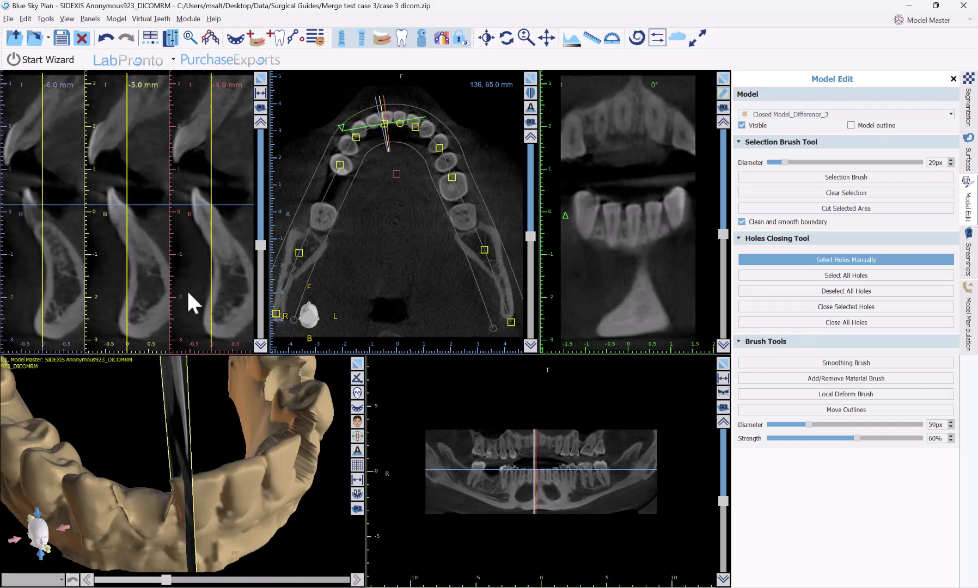
{"action": "scroll", "coordinate": [185, 299], "scroll_direction": "down", "scroll_amount": 3}
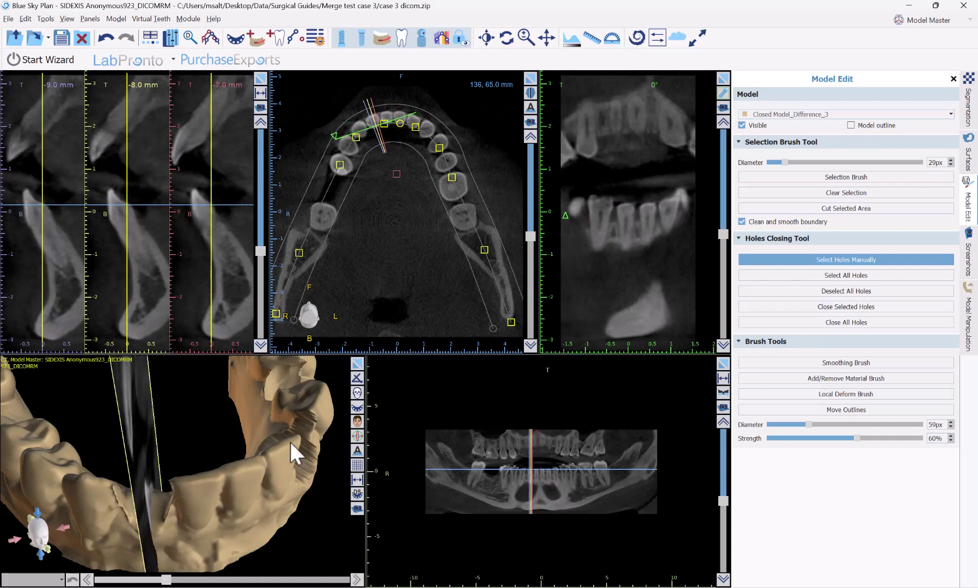
Turn on the hint outline of the Closed Model_Difference_3 surface in the slice views.
{"action": "left_click", "coordinate": [969, 157]}
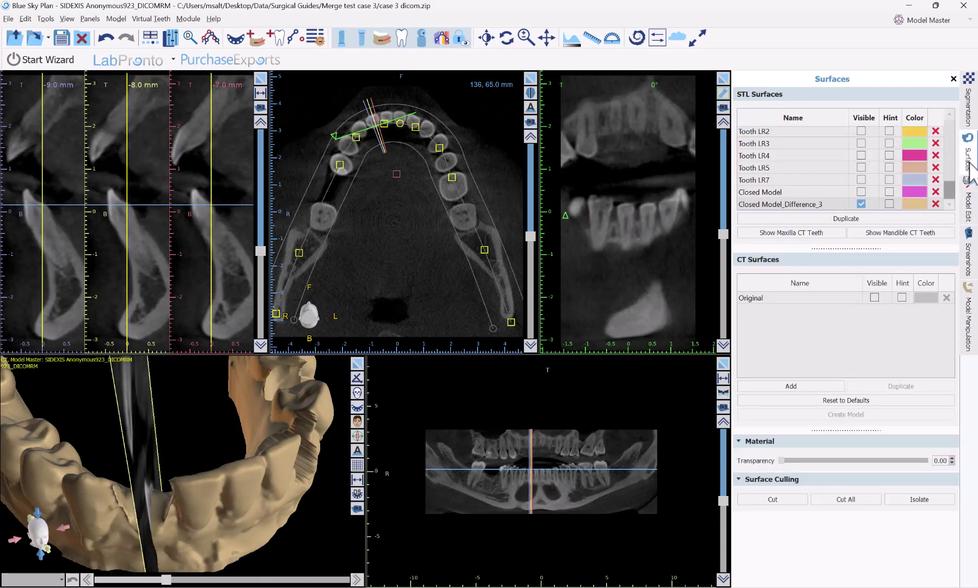
{"action": "left_click", "coordinate": [888, 205]}
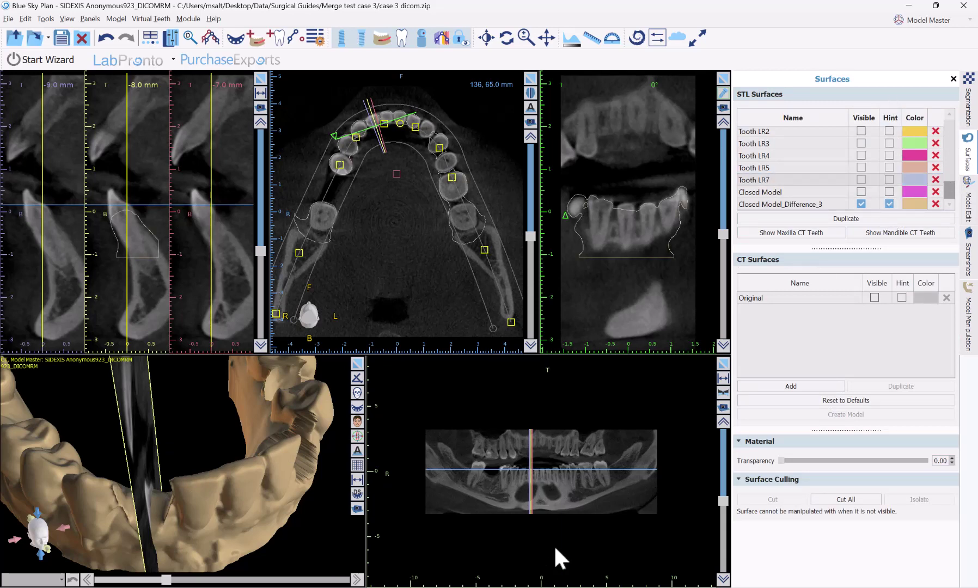
{"action": "scroll", "coordinate": [555, 523], "scroll_direction": "up", "scroll_amount": 3}
{"action": "scroll", "coordinate": [552, 486], "scroll_direction": "up", "scroll_amount": 1}
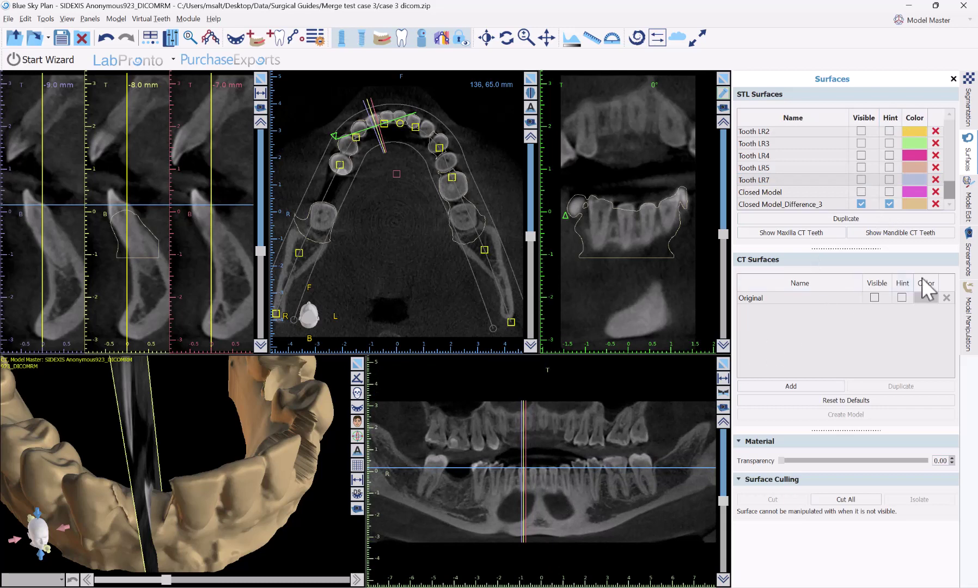
Push the ridge outline down at the removed incisor in the -8.0 mm cross-section using Move Outlines at 51 px diameter.
{"action": "left_click", "coordinate": [970, 213]}
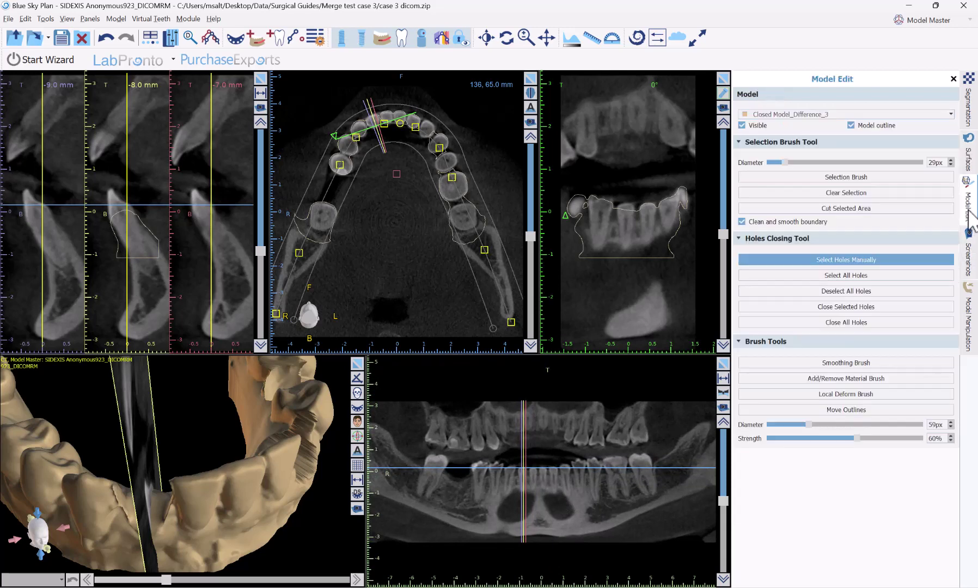
{"action": "left_click", "coordinate": [852, 409]}
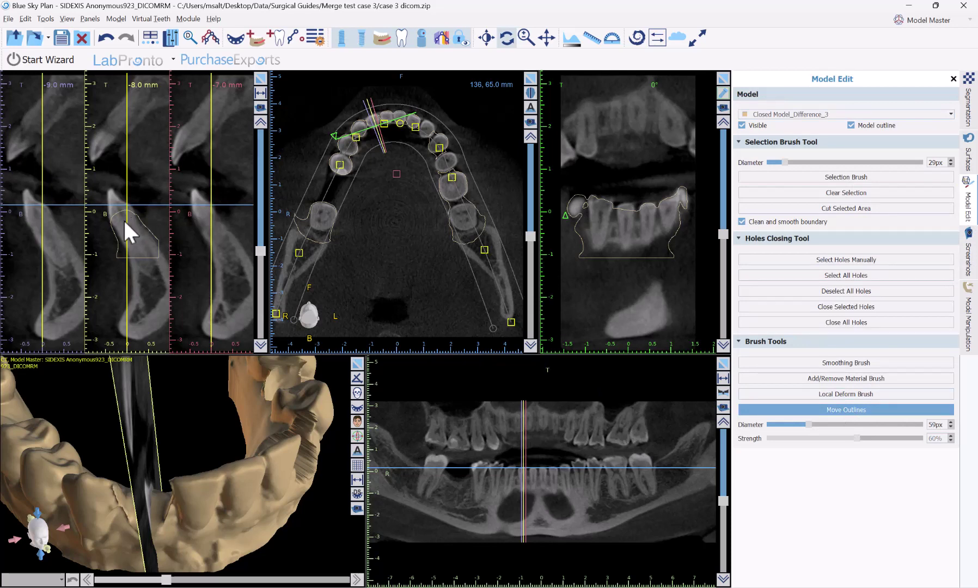
{"action": "scroll", "coordinate": [120, 212], "scroll_direction": "down", "scroll_amount": 2, "text": "ctrl"}
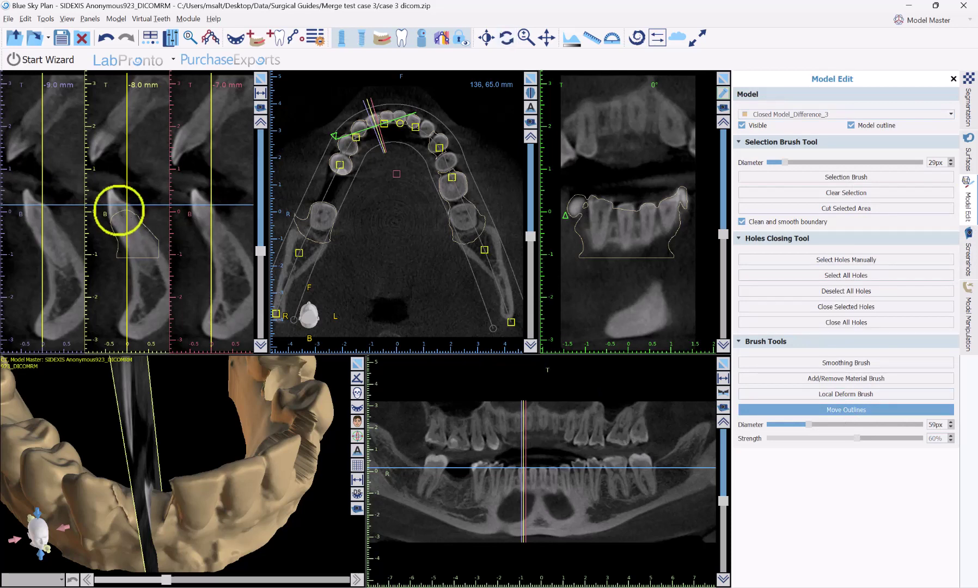
{"action": "scroll", "coordinate": [121, 214], "scroll_direction": "down", "scroll_amount": 2, "text": "ctrl"}
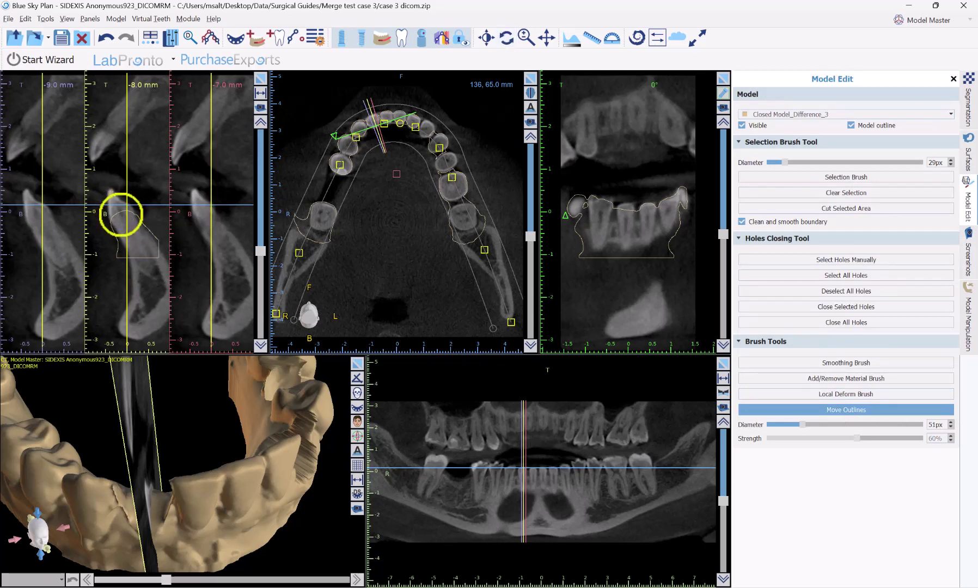
{"action": "left_click_drag", "start_coordinate": [122, 217], "coordinate": [126, 226]}
{"action": "mouse_move", "coordinate": [220, 514]}
{"action": "left_mouse_down"}
{"action": "mouse_move", "coordinate": [267, 479]}
{"action": "mouse_move", "coordinate": [211, 489]}
{"action": "mouse_move", "coordinate": [202, 512]}
{"action": "mouse_move", "coordinate": [206, 492]}
{"action": "mouse_move", "coordinate": [208, 505]}
{"action": "left_mouse_up"}
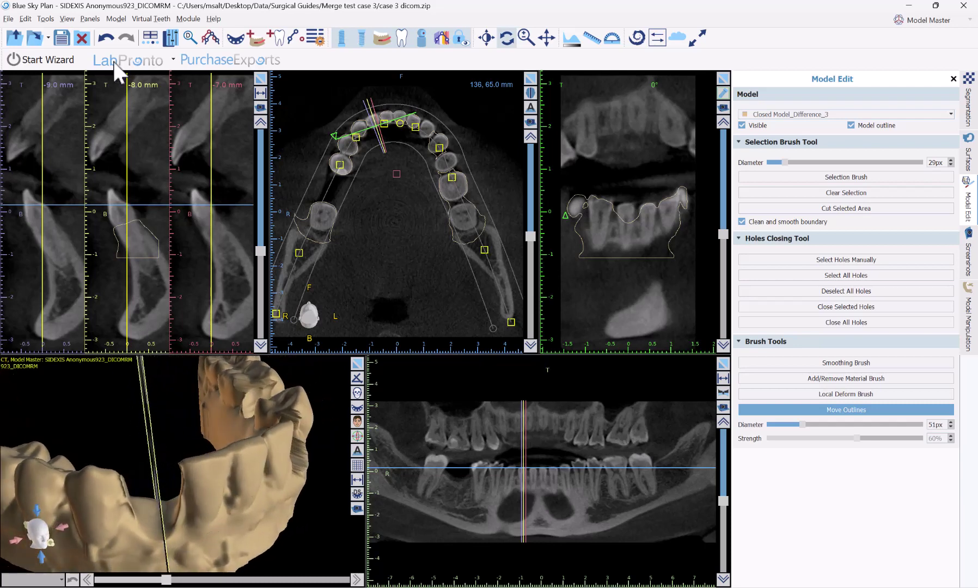
Hide the cross-section projection in the 3D view.
{"action": "left_click", "coordinate": [64, 18]}
{"action": "mouse_move", "coordinate": [91, 89]}
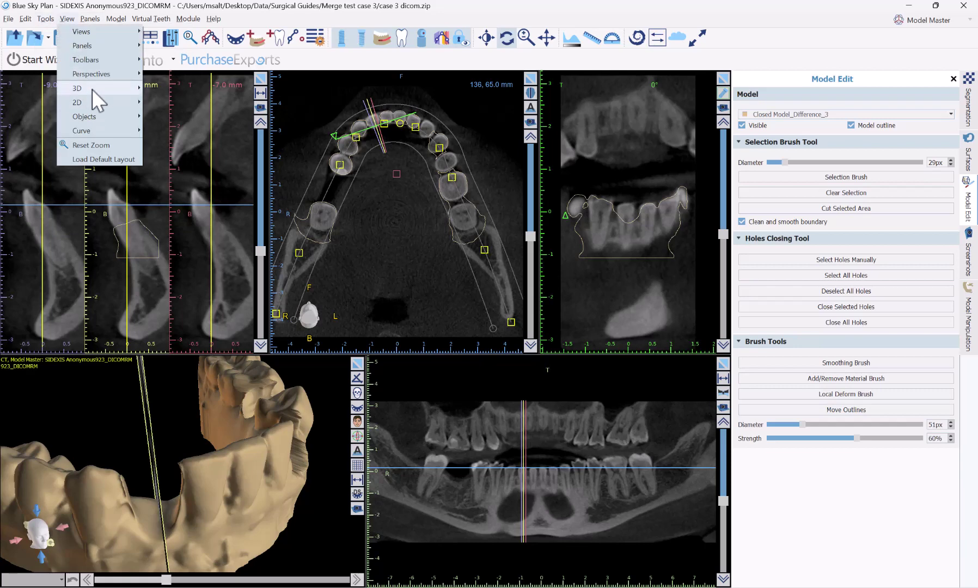
{"action": "left_click", "coordinate": [169, 128]}
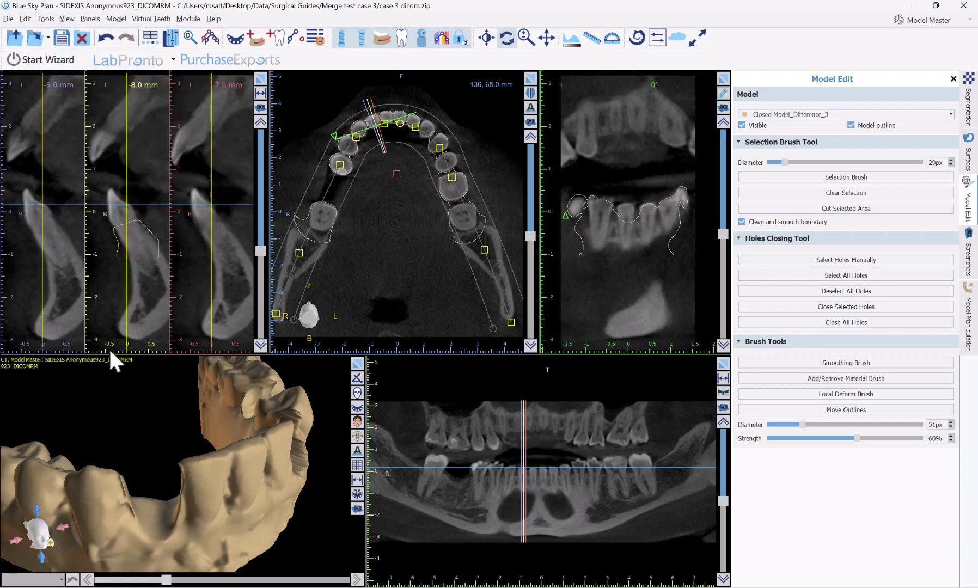
Undo and redo the outline move to compare both shapes, and examine the reshaped ridge from several angles.
{"action": "left_click", "coordinate": [106, 39]}
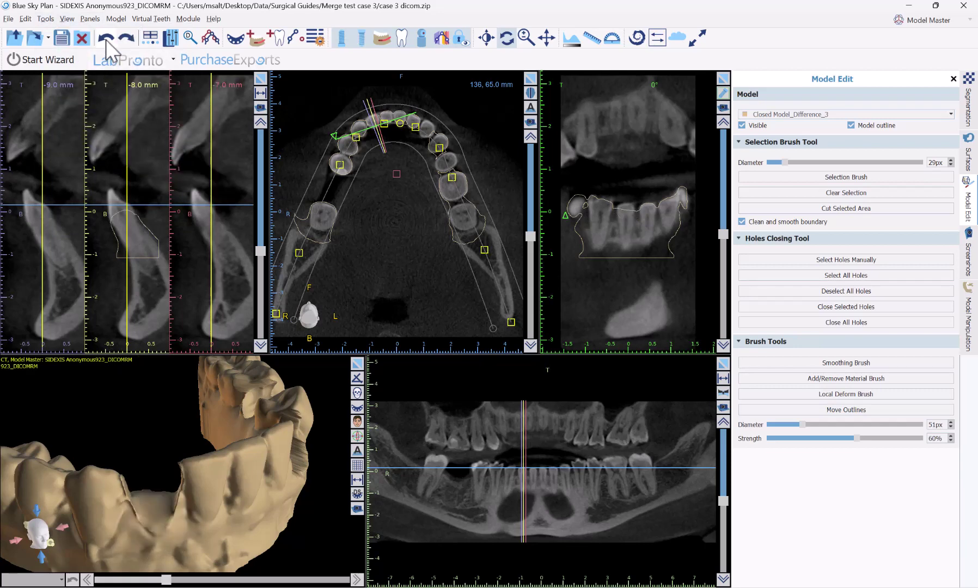
{"action": "left_click", "coordinate": [127, 39]}
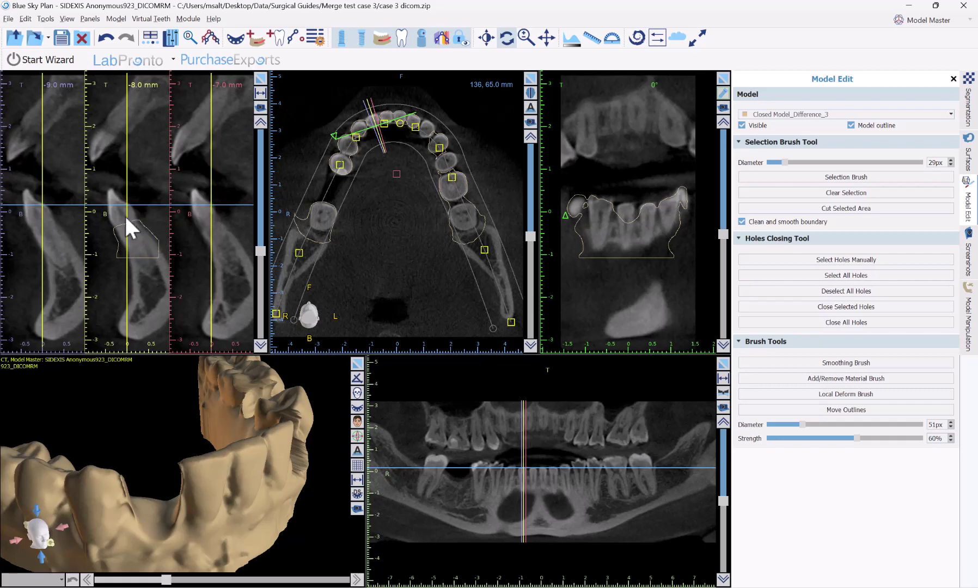
{"action": "left_click_drag", "start_coordinate": [221, 499], "coordinate": [183, 469]}
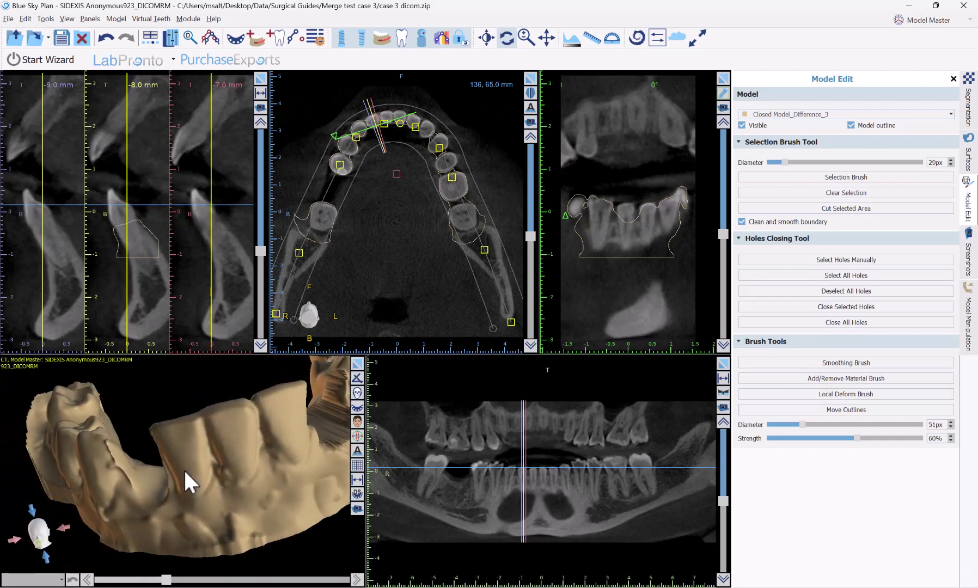
{"action": "left_click_drag", "start_coordinate": [215, 441], "coordinate": [217, 480]}
{"action": "left_click_drag", "start_coordinate": [273, 450], "coordinate": [235, 451]}
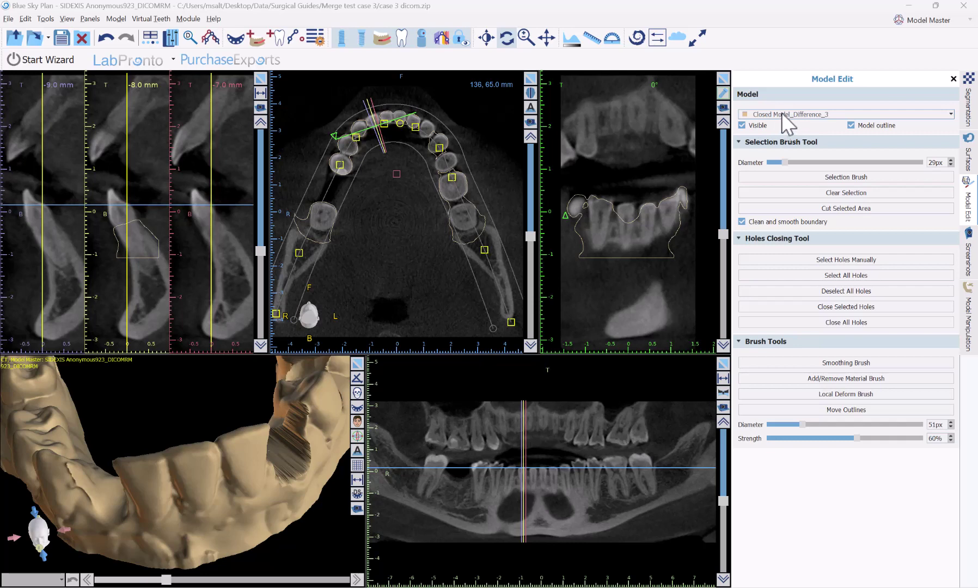
Open the name of the Closed Model_Difference_3 surface for editing.
{"action": "left_click", "coordinate": [968, 158]}
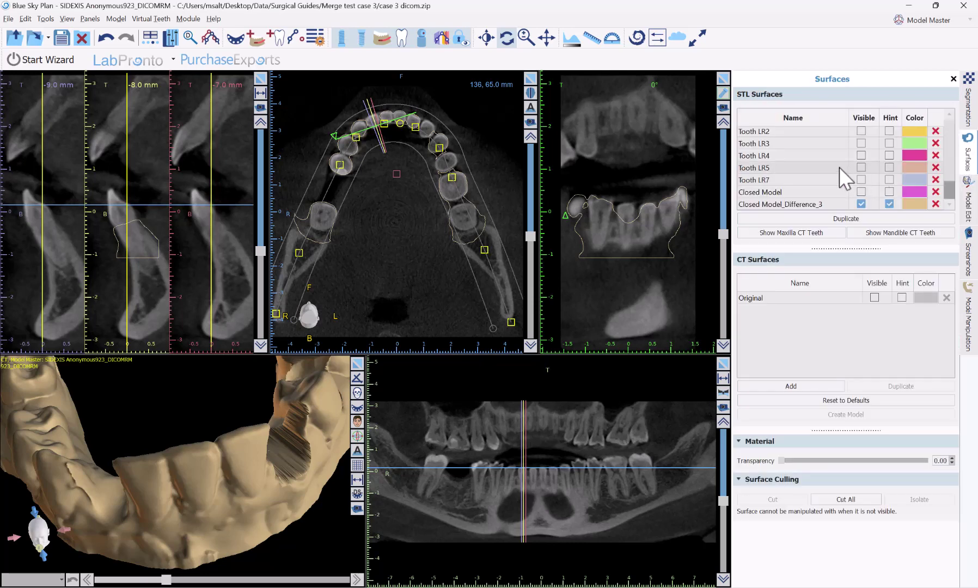
{"action": "double_click", "coordinate": [774, 204]}
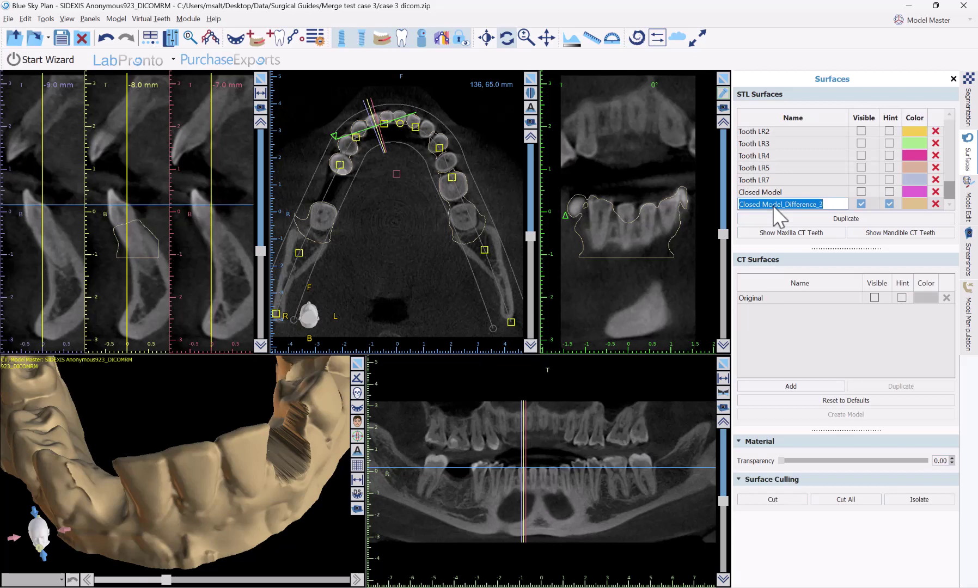
{"action": "key", "text": "Return"}
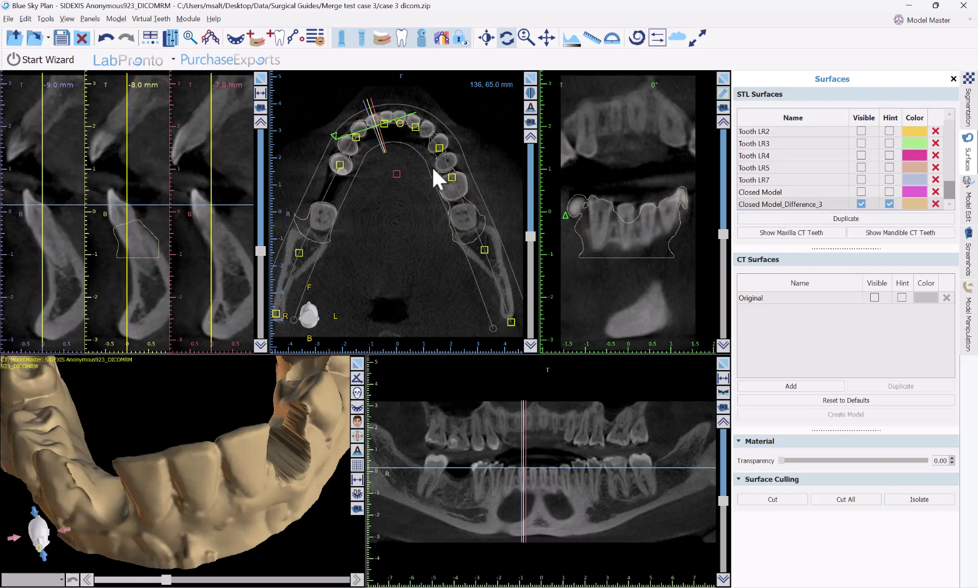